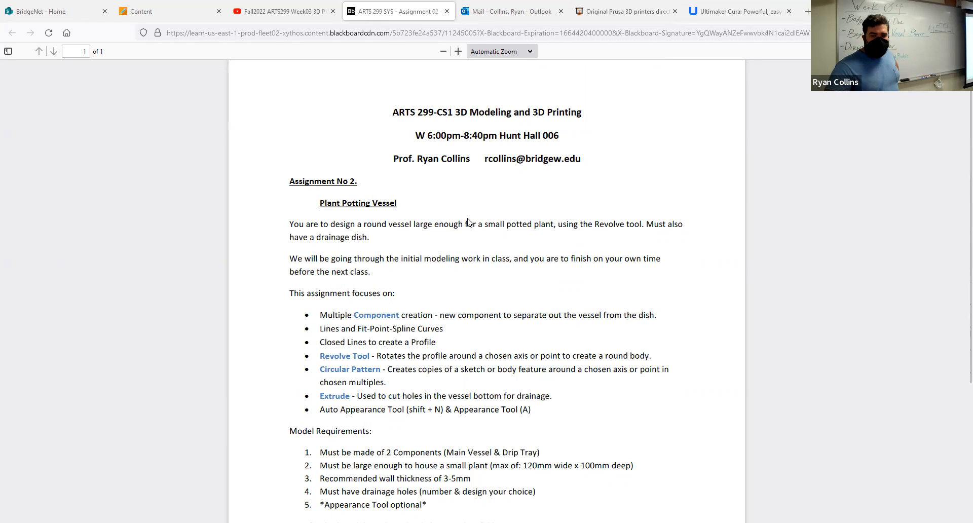
- Examine the Plant Potting Vessel assignment's focus tools, model requirements and due date
{"action": "scroll", "coordinate": [476, 238], "scroll_direction": "down", "scroll_amount": 2}
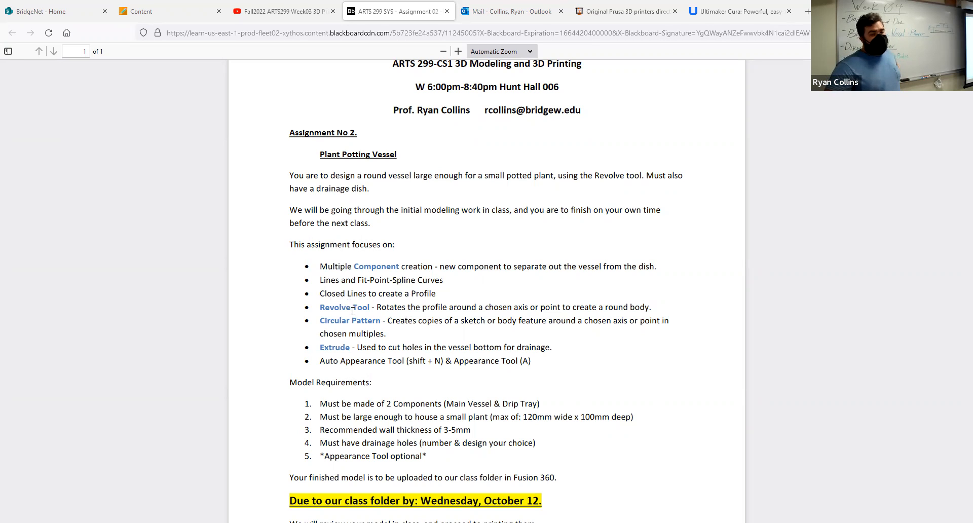
{"action": "left_click_drag", "start_coordinate": [377, 307], "coordinate": [320, 307]}
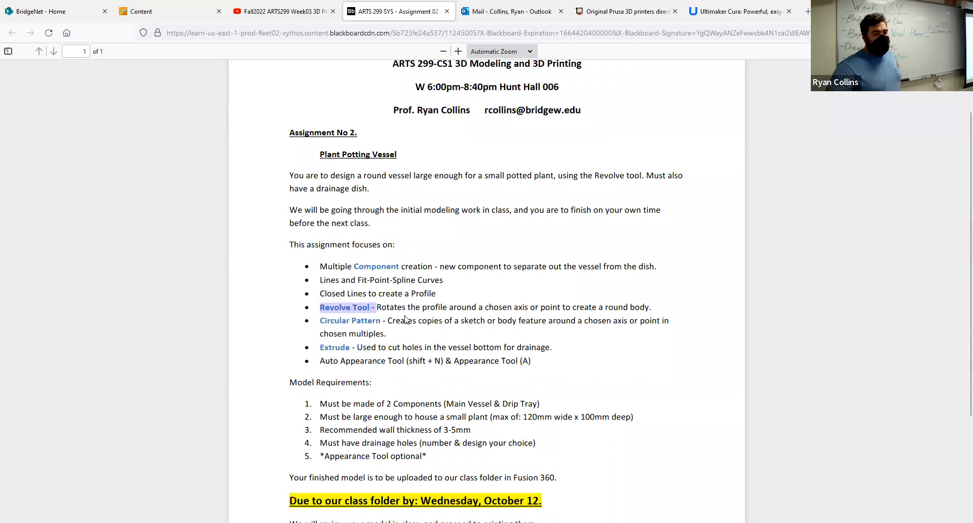
{"action": "left_click", "coordinate": [381, 304]}
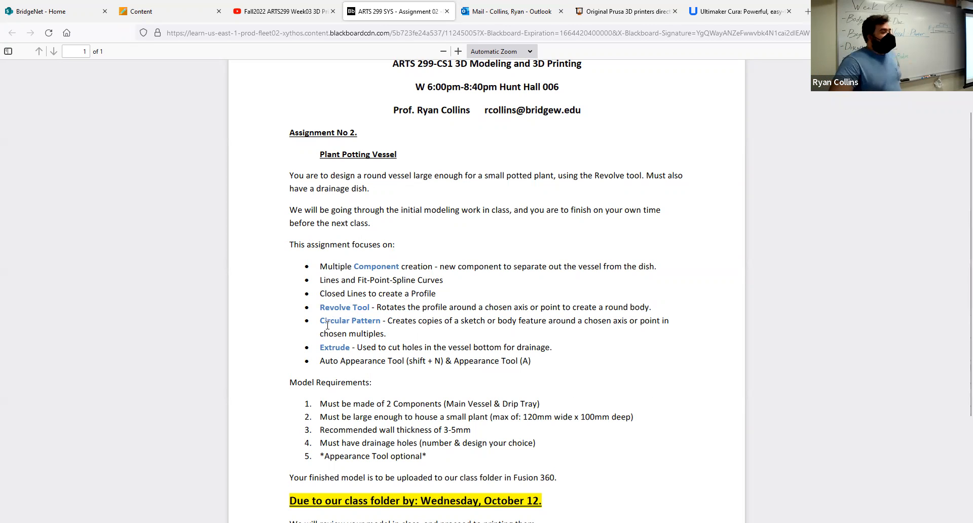
{"action": "left_click_drag", "start_coordinate": [321, 320], "coordinate": [388, 323]}
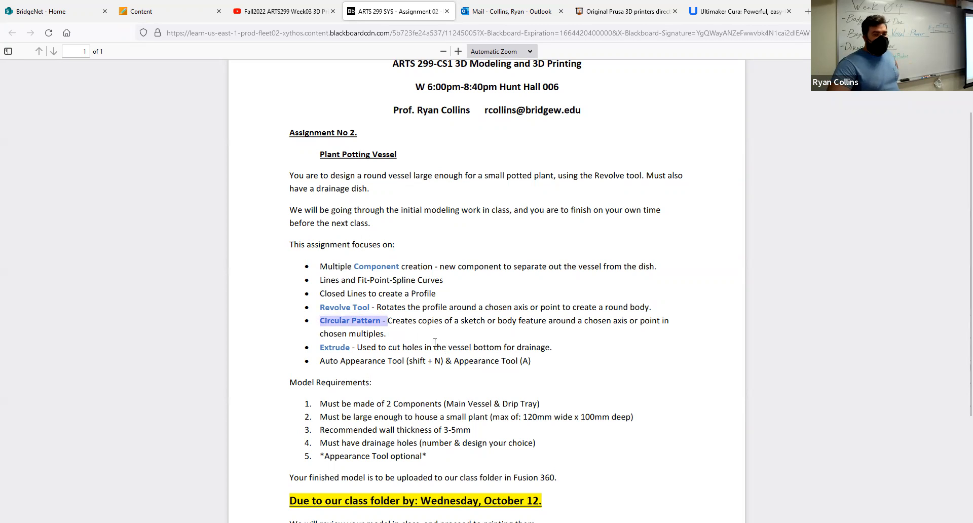
{"action": "left_click", "coordinate": [405, 331]}
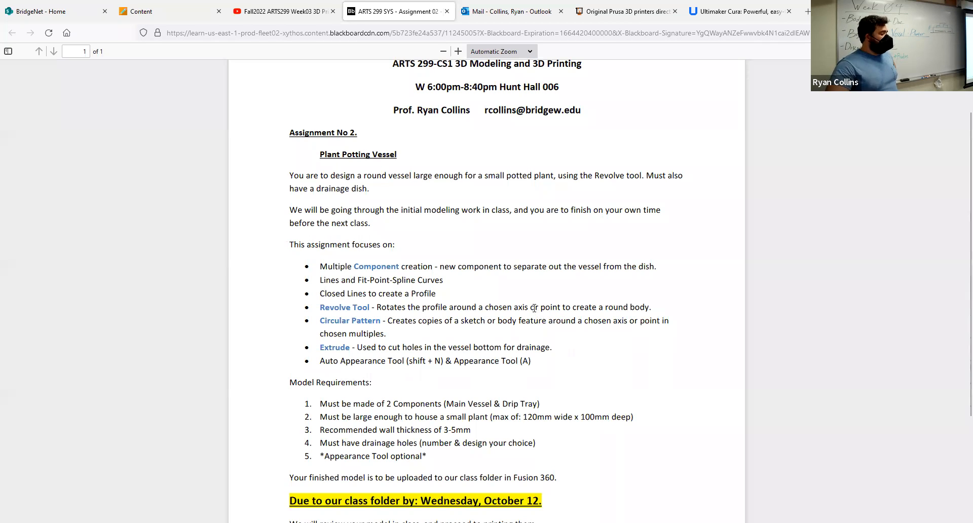
{"action": "scroll", "coordinate": [395, 340], "scroll_direction": "down", "scroll_amount": 3}
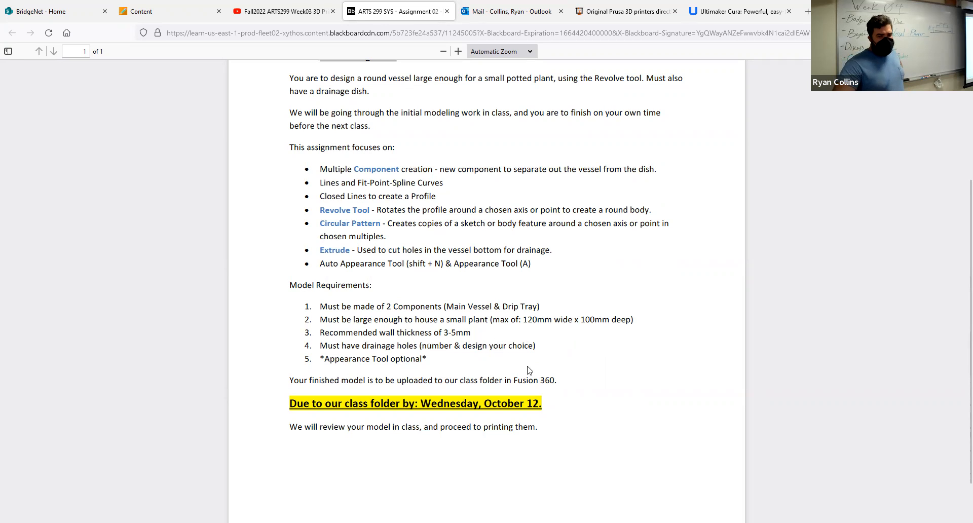
{"action": "scroll", "coordinate": [372, 405], "scroll_direction": "down", "scroll_amount": 2}
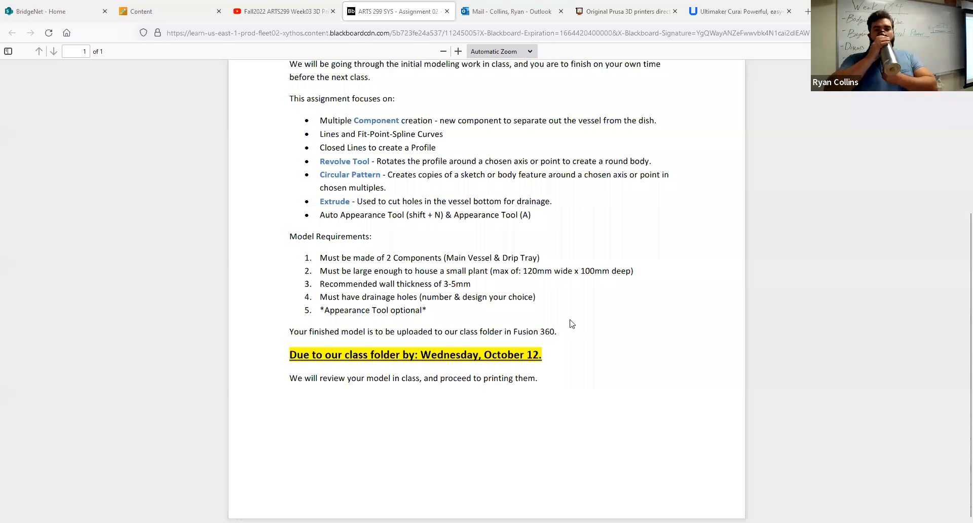
- Switch to Fusion 360 and save the empty design as "Example - Revolve Vessel" in the 02 - Revolve Vessel folder
{"action": "key", "text": "alt+Tab"}
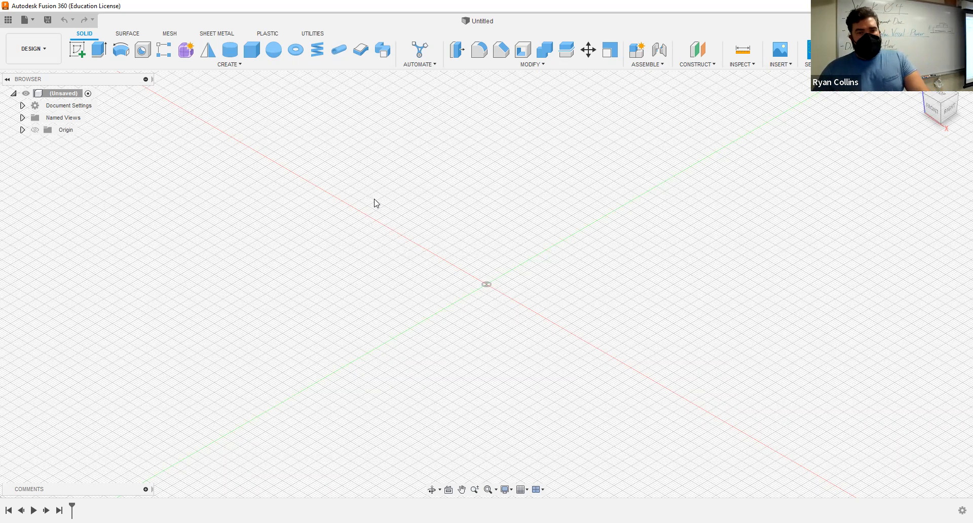
{"action": "key", "text": "ctrl+s"}
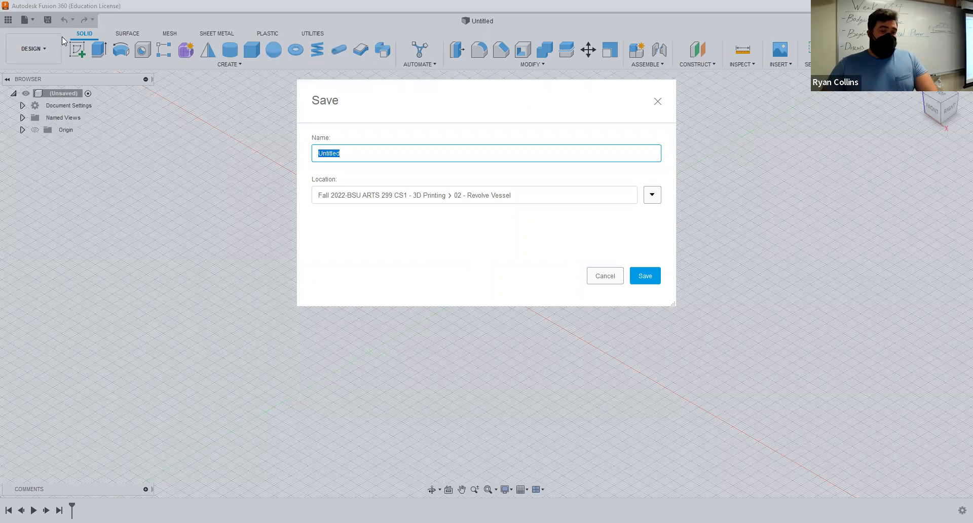
{"action": "type", "text": "ampl"}
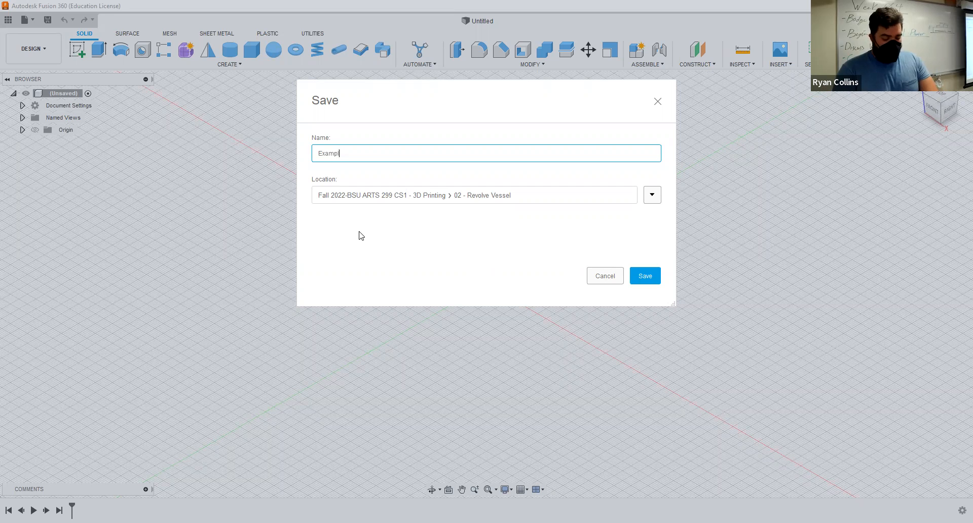
{"action": "type", "text": "e - Reveleve"}
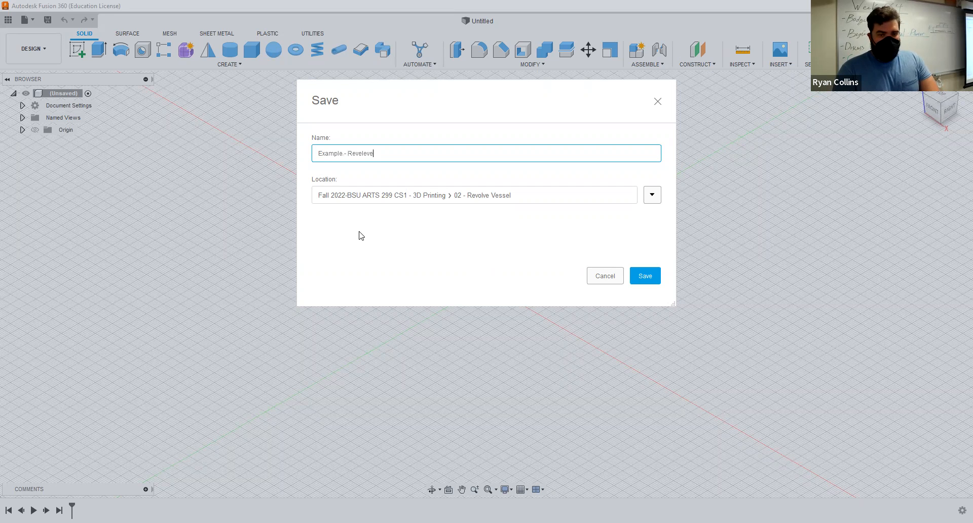
{"action": "key", "text": "BackSpace"}
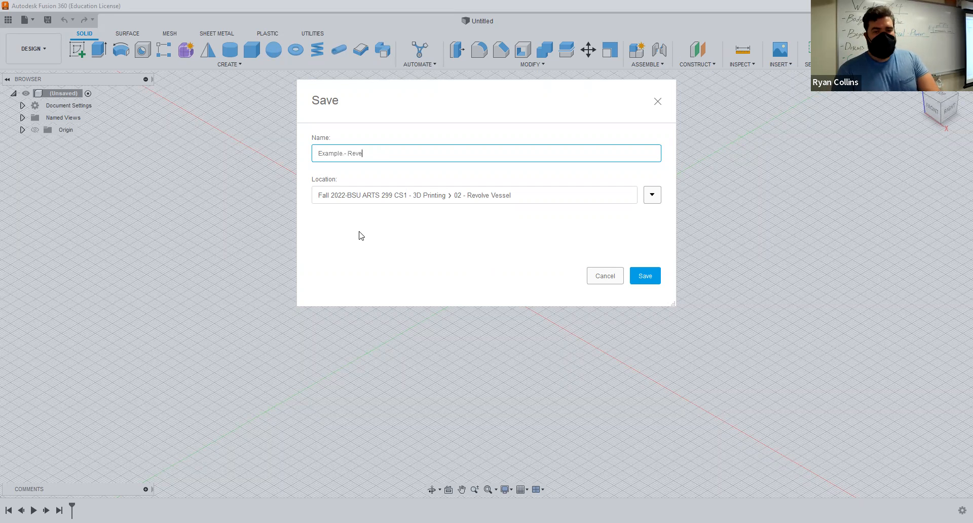
{"action": "type", "text": "olve Vessel"}
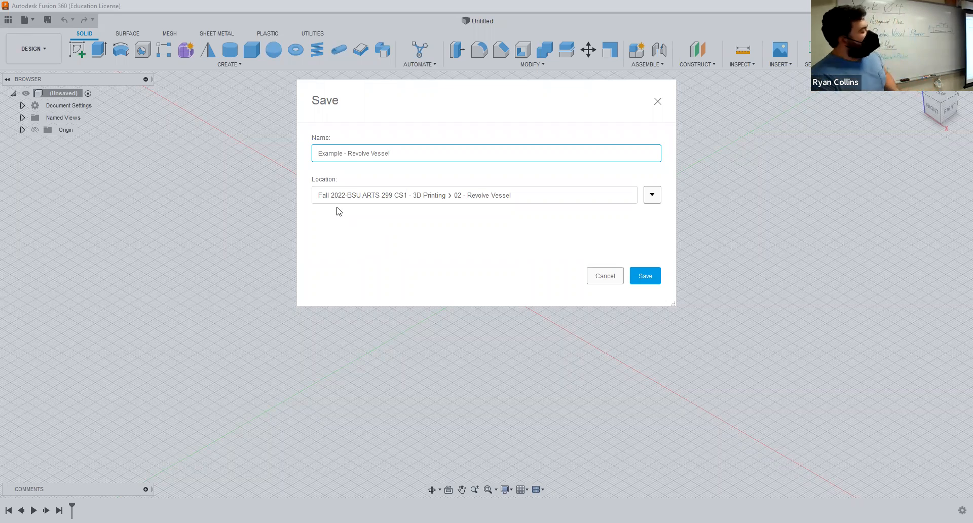
{"action": "key", "text": "Return"}
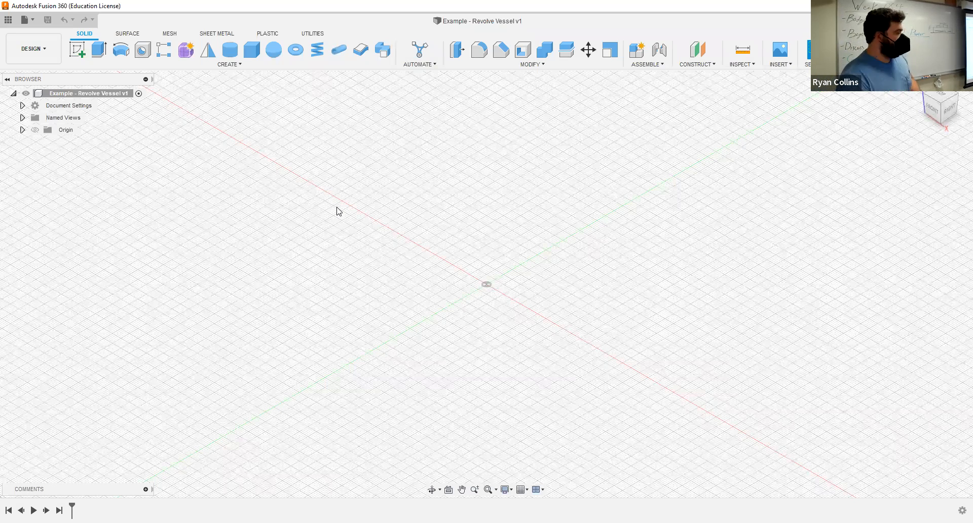
{"action": "left_click", "coordinate": [783, 53]}
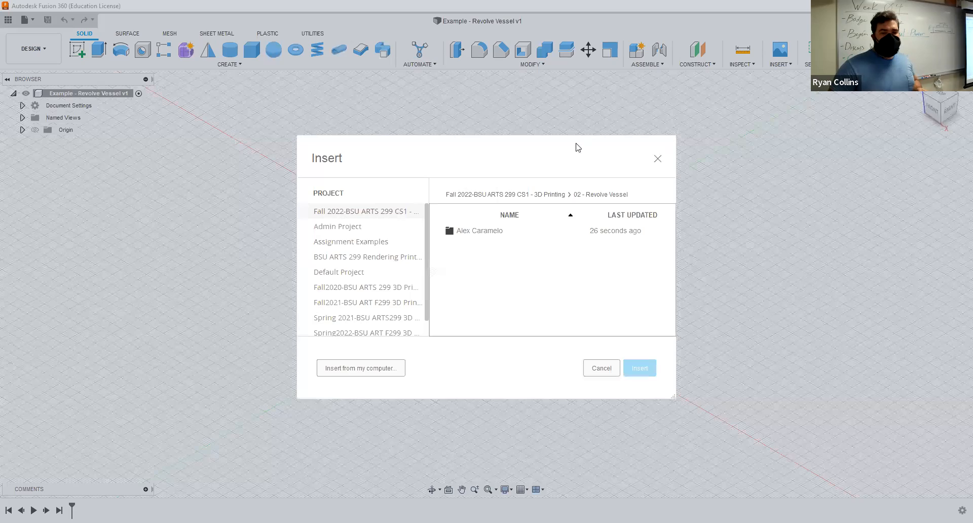
{"action": "left_click", "coordinate": [617, 371]}
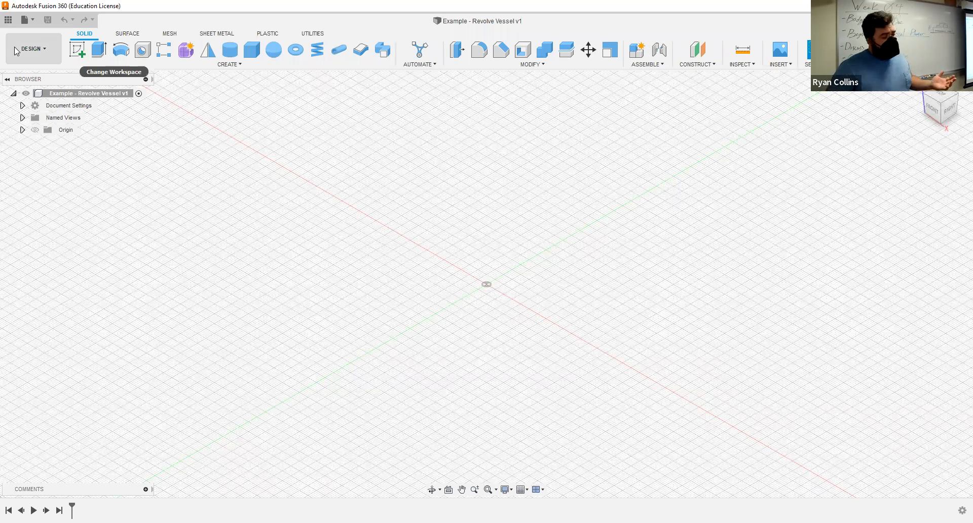
- Start a new sketch on the vertical front (XZ) origin plane
{"action": "left_click", "coordinate": [79, 53]}
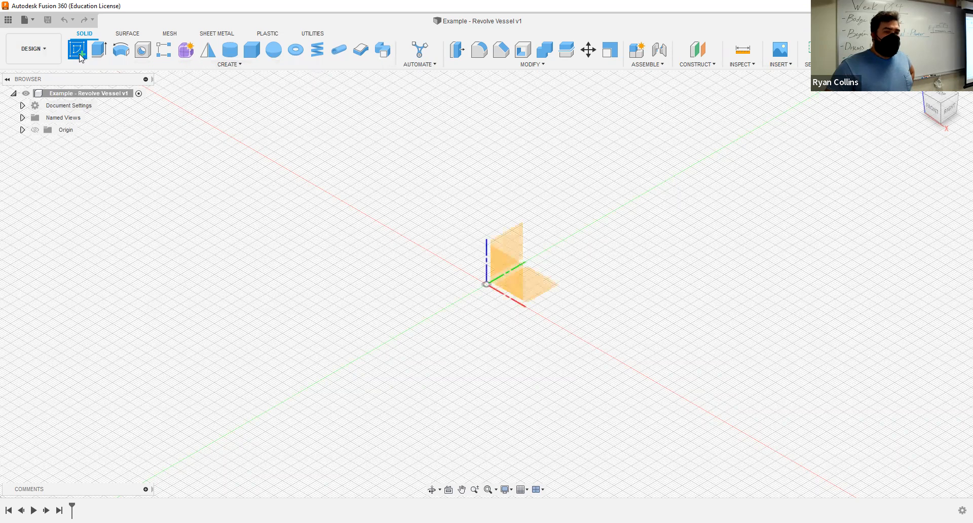
{"action": "left_click", "coordinate": [508, 276]}
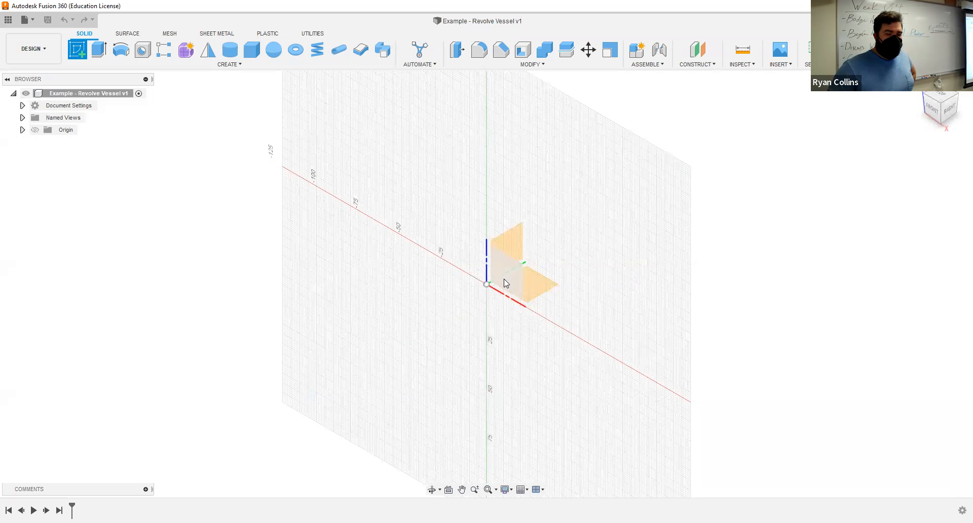
{"action": "left_click", "coordinate": [508, 267]}
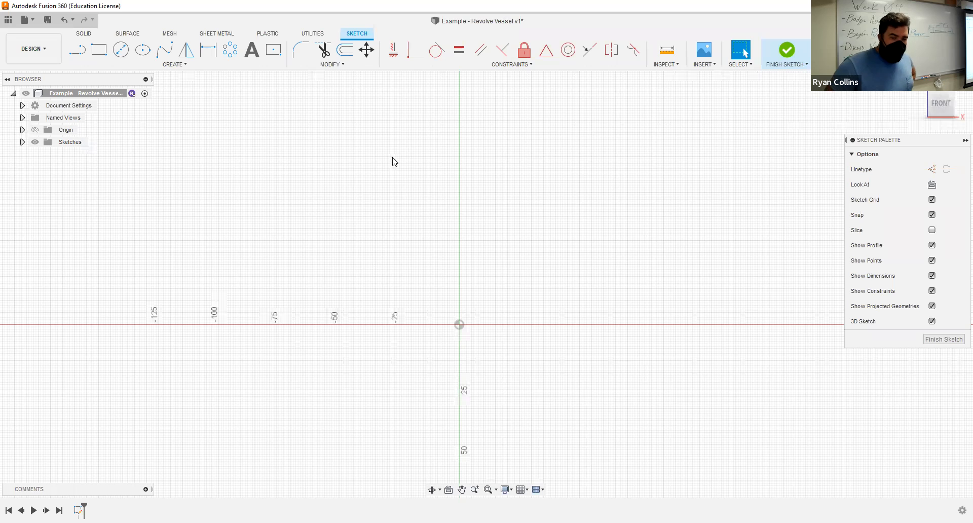
- Draw a two-point rectangle in construction lines up from the origin, 60 mm wide and 100 mm high
{"action": "middle_click", "coordinate": [460, 247]}
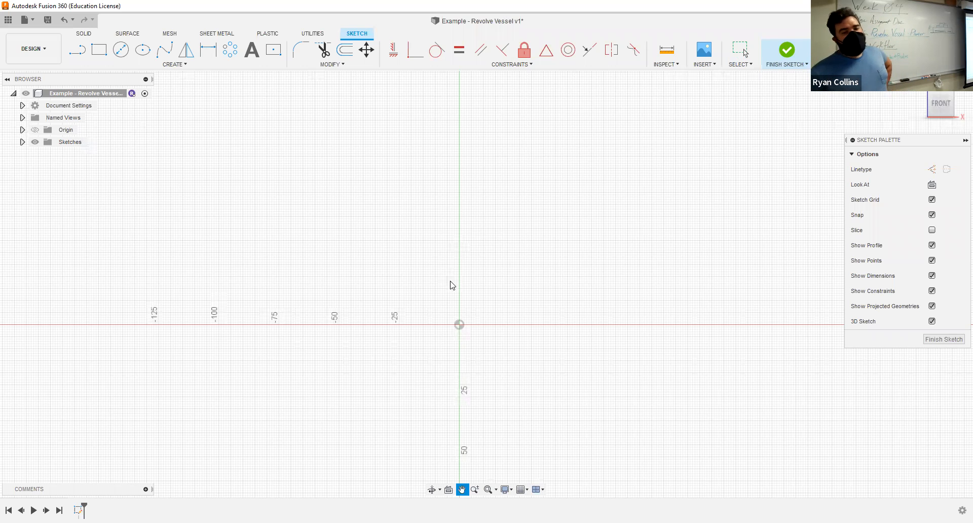
{"action": "middle_click_drag", "start_coordinate": [563, 164], "coordinate": [544, 221]}
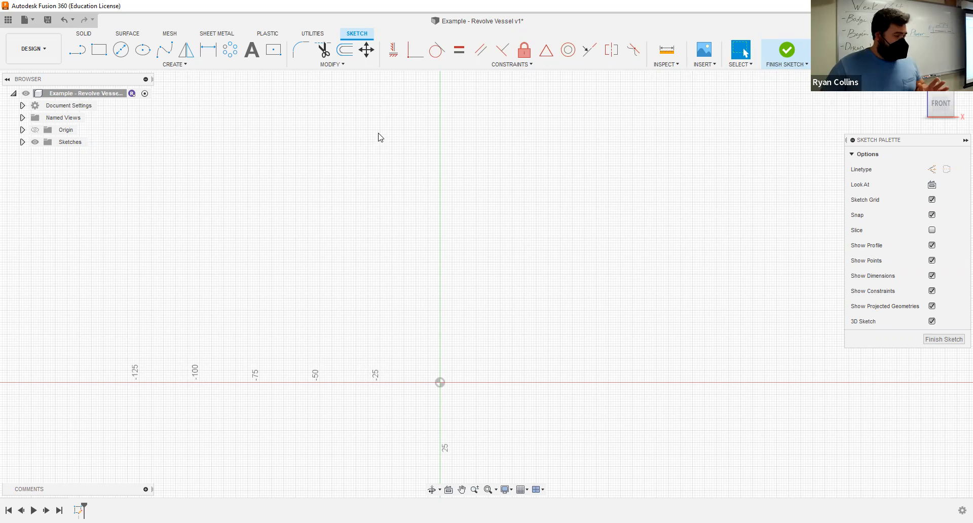
{"action": "left_click", "coordinate": [100, 50]}
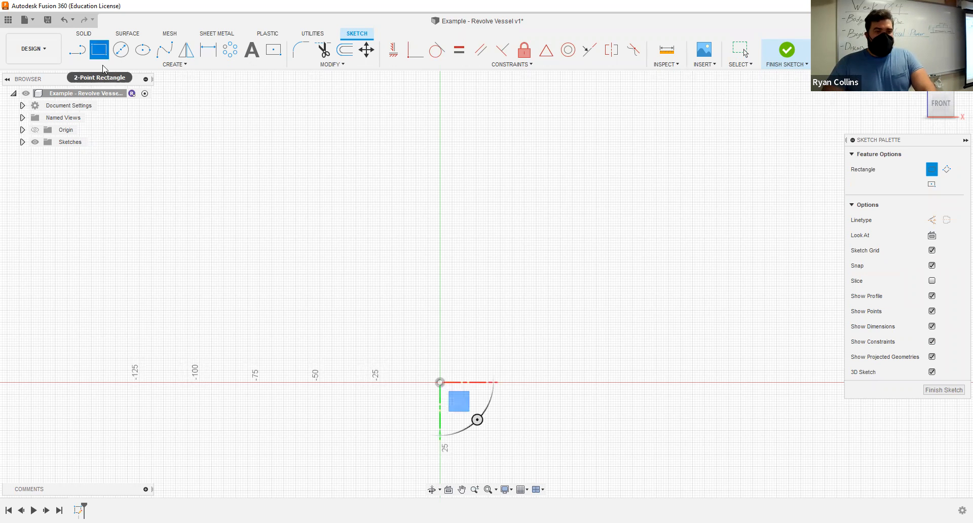
{"action": "left_click", "coordinate": [932, 220]}
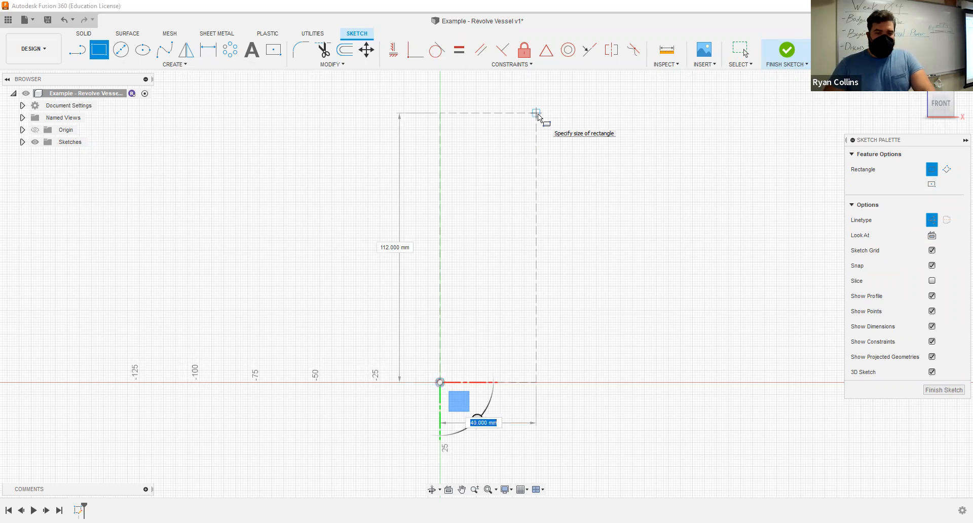
{"action": "key", "text": "Tab"}
{"action": "type", "text": "100"}
{"action": "key", "text": "Tab"}
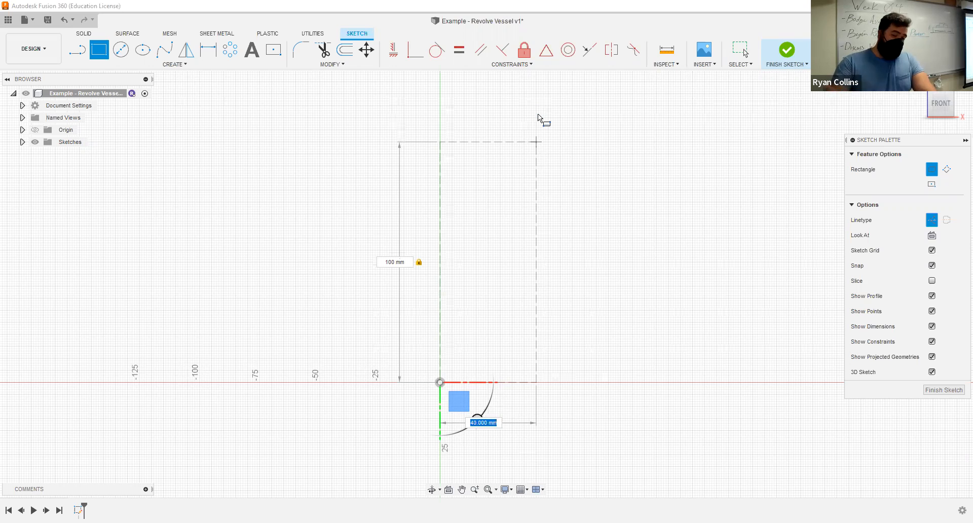
{"action": "type", "text": "60"}
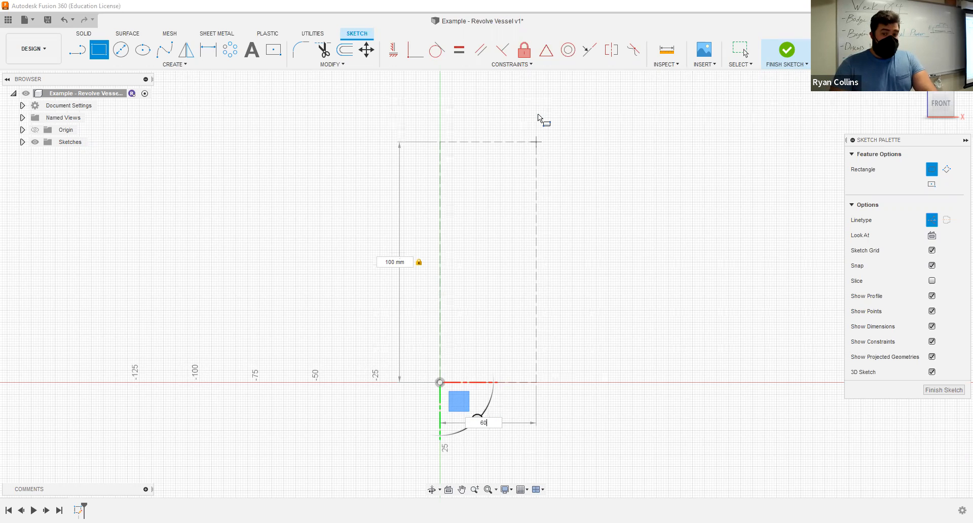
{"action": "key", "text": "Tab"}
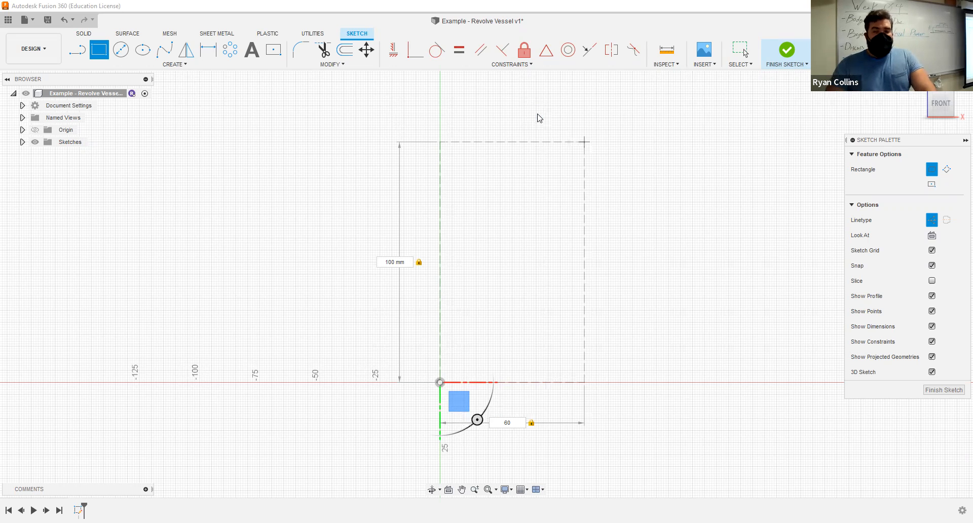
{"action": "key", "text": "Return"}
{"action": "key", "text": "Escape"}
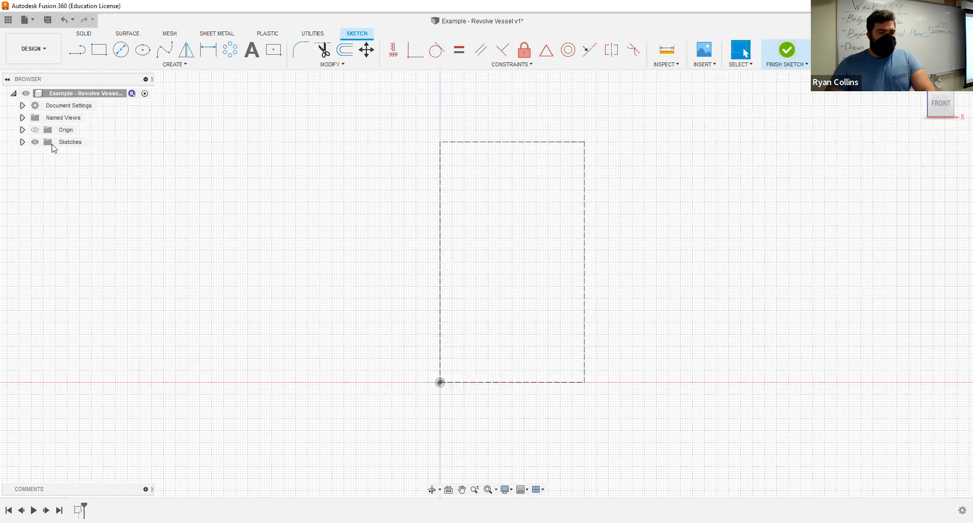
- Finish the sketch and rename it "Reference Box"
{"action": "left_click", "coordinate": [22, 142]}
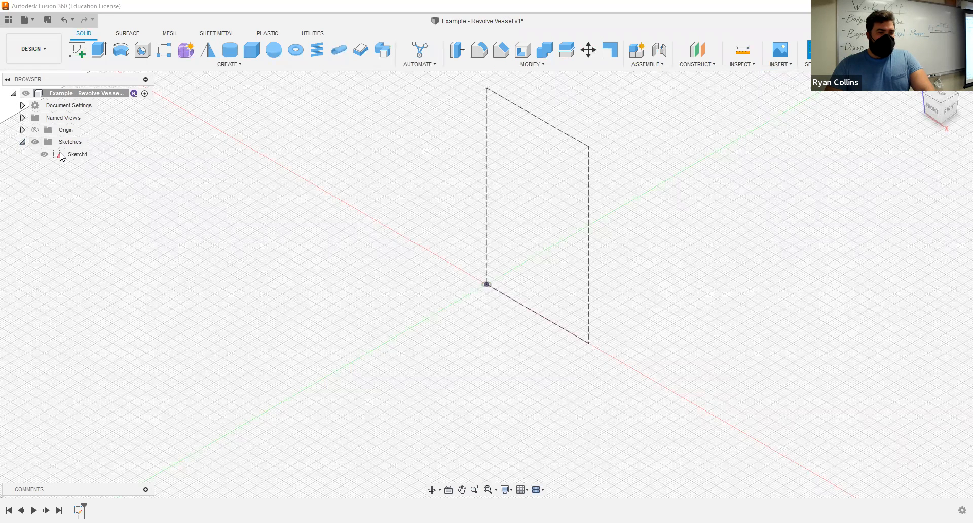
{"action": "left_click", "coordinate": [79, 155]}
{"action": "left_click", "coordinate": [80, 156]}
{"action": "type", "text": "Reve"}
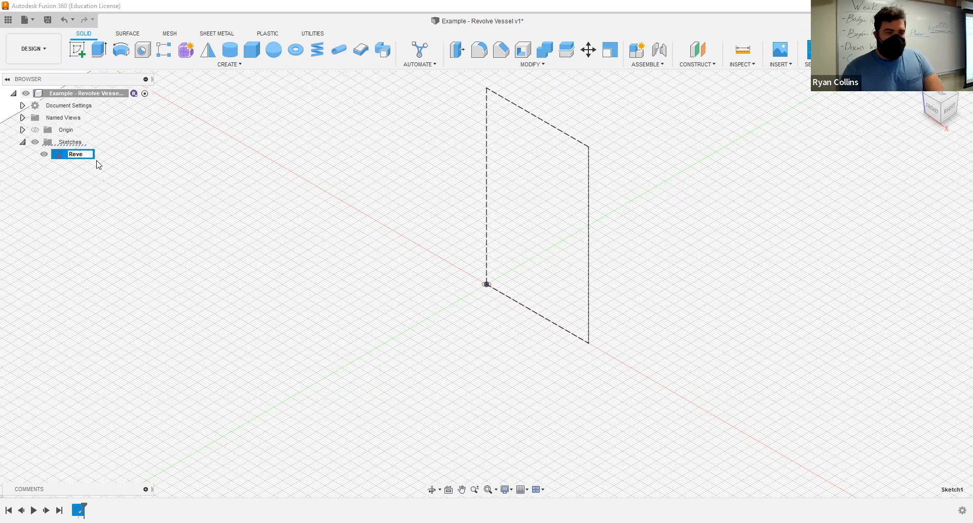
{"action": "type", "text": "eren"}
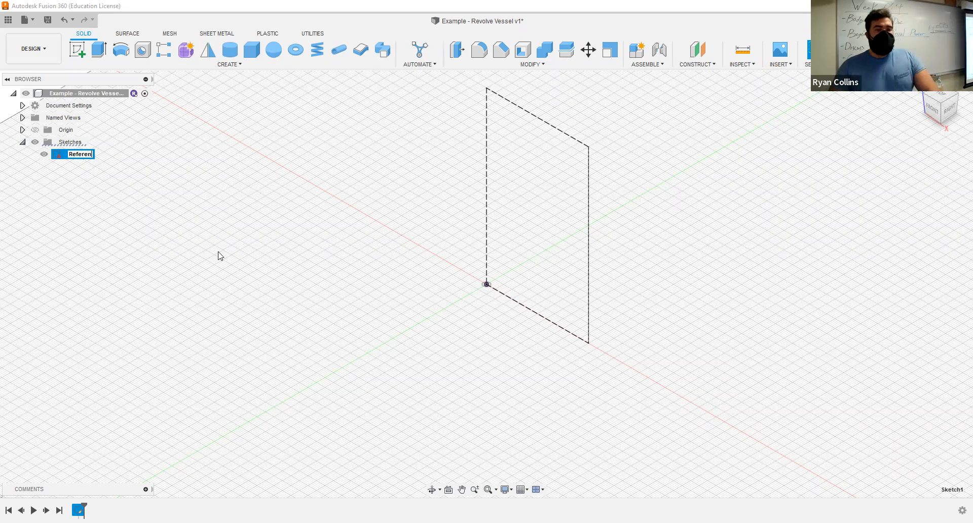
{"action": "type", "text": "ce Box"}
{"action": "key", "text": "Return"}
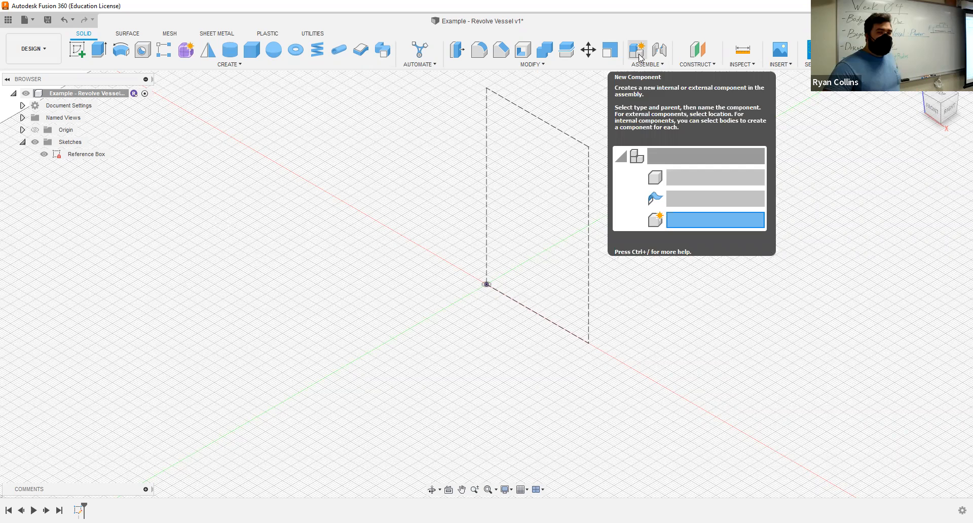
- Create a new internal Standard component named "Vessel" under the top-level design
{"action": "left_click", "coordinate": [648, 65]}
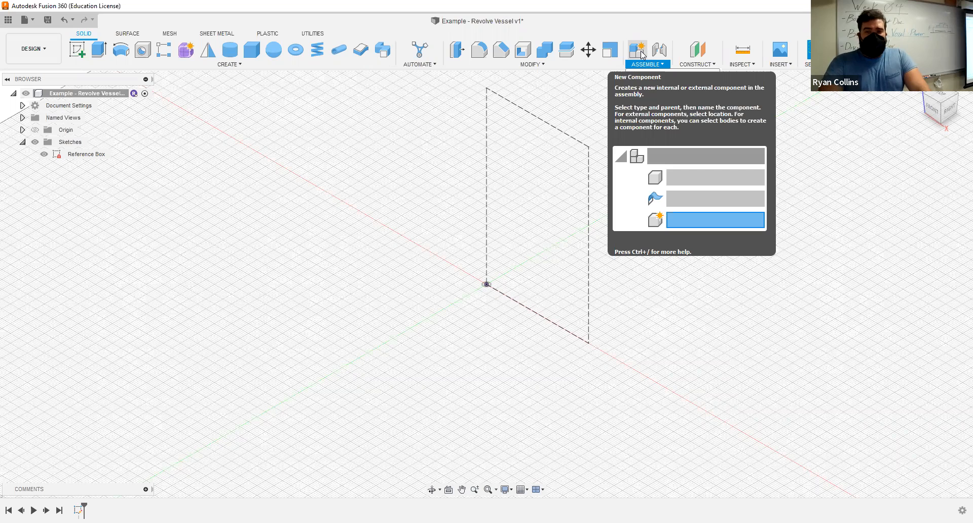
{"action": "left_click", "coordinate": [638, 50]}
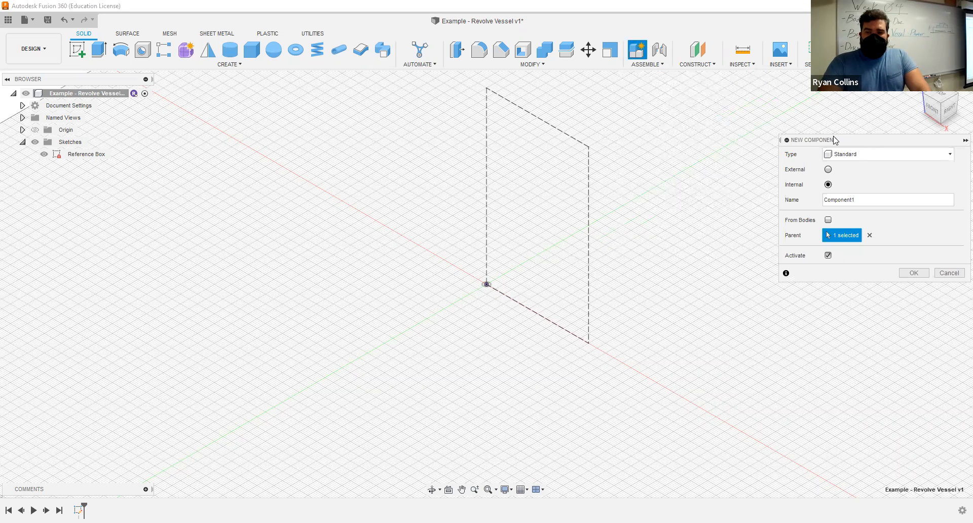
{"action": "left_click", "coordinate": [862, 219]}
{"action": "type", "text": "Vessel"}
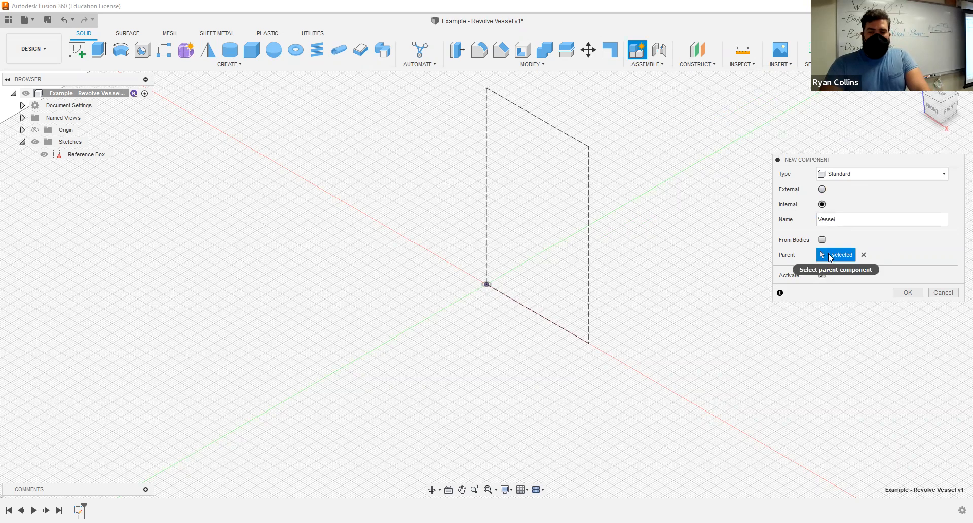
{"action": "left_click", "coordinate": [871, 175]}
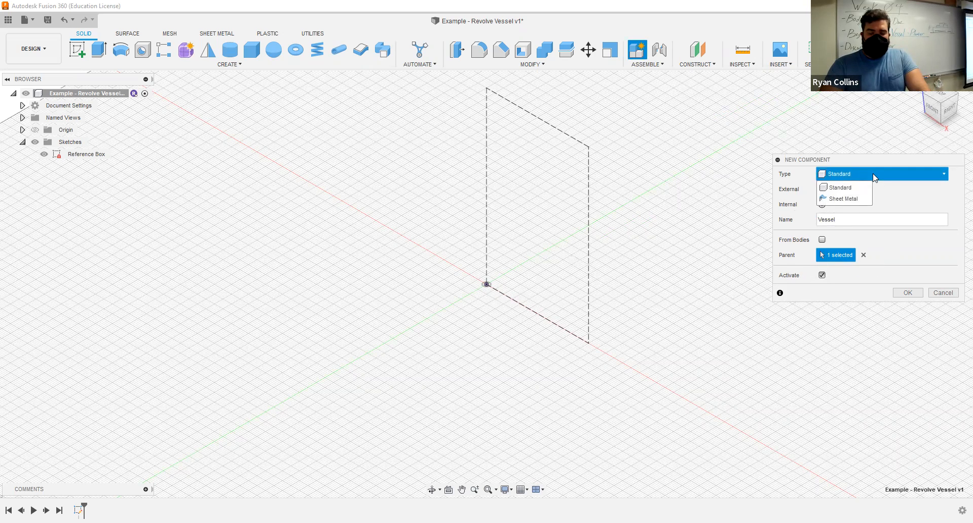
{"action": "left_click", "coordinate": [873, 176]}
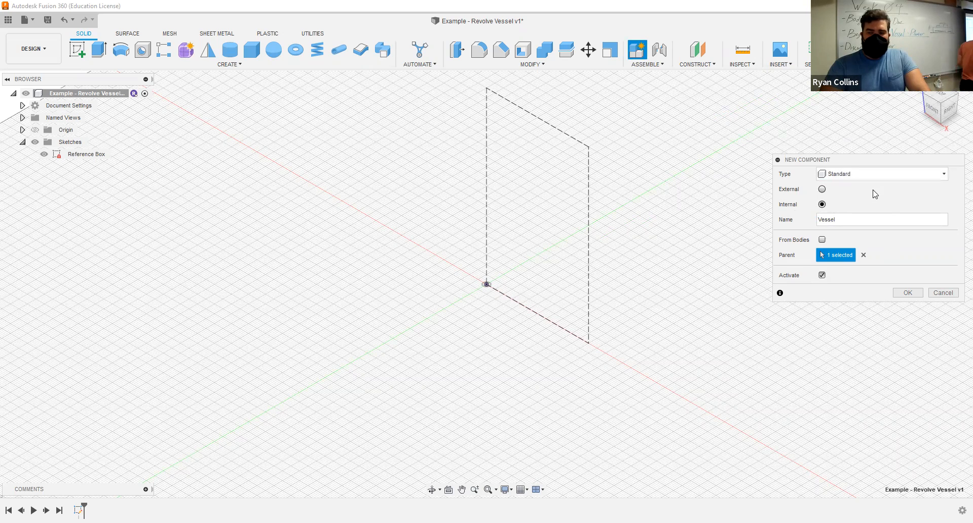
{"action": "left_click", "coordinate": [906, 294]}
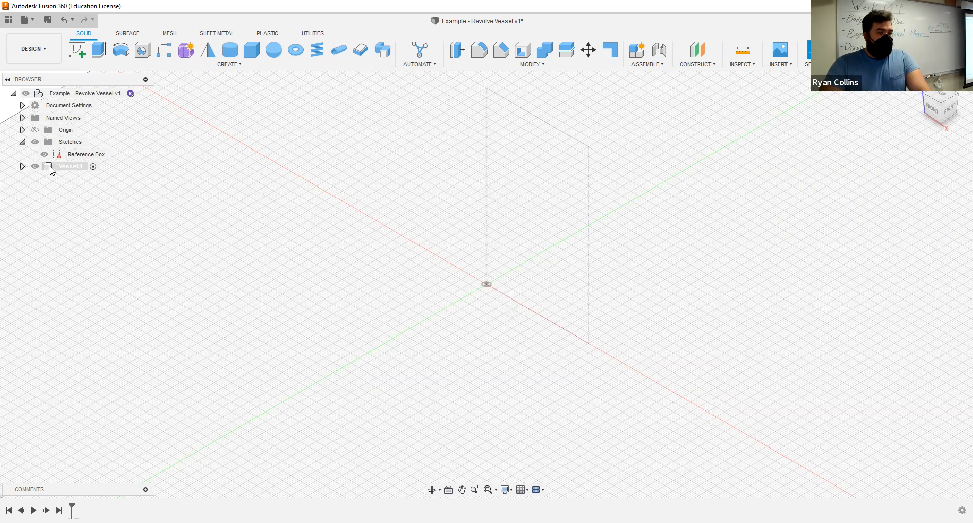
- Reactivate the top-level design and create a second internal Standard component named "Tray" in it
{"action": "left_click", "coordinate": [84, 166]}
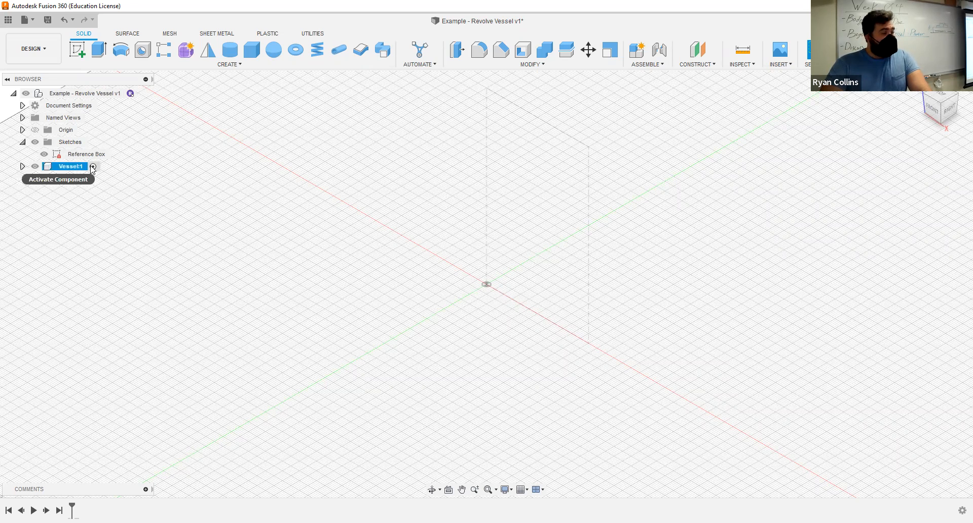
{"action": "left_click", "coordinate": [93, 167]}
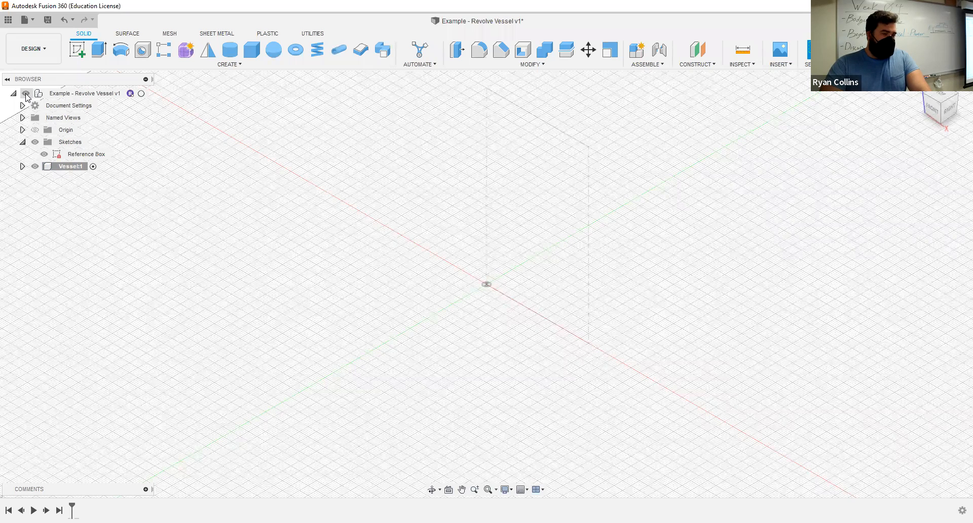
{"action": "left_click", "coordinate": [141, 94]}
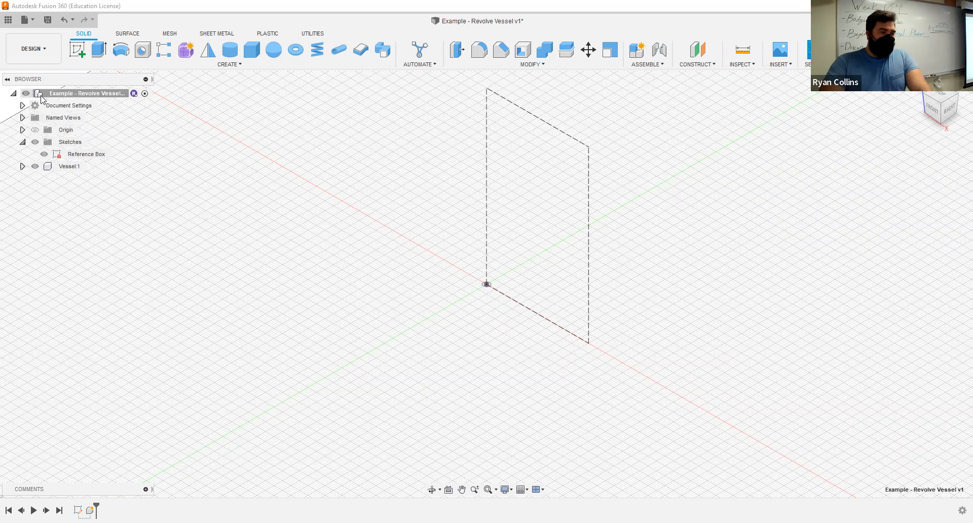
{"action": "left_click", "coordinate": [634, 51]}
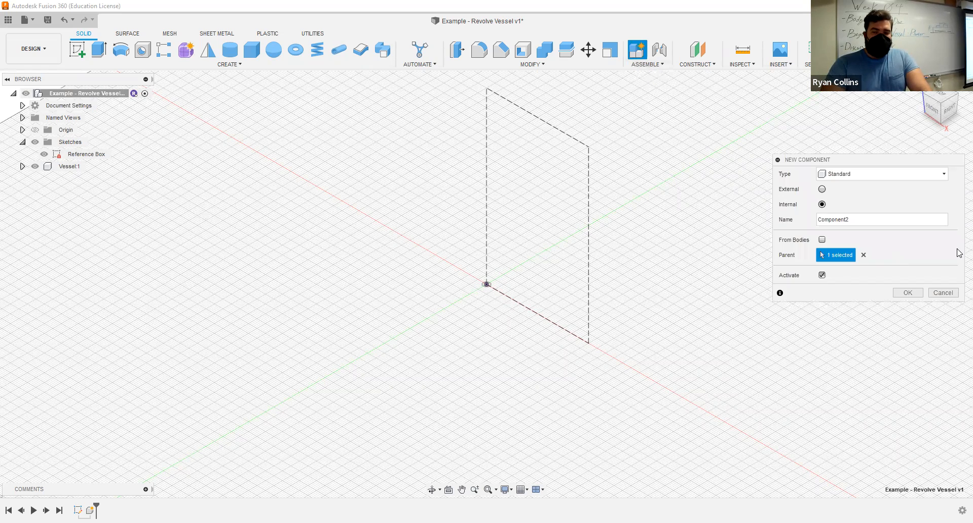
{"action": "double_click", "coordinate": [882, 221]}
{"action": "type", "text": "Str"}
{"action": "key", "text": "BackSpace"}
{"action": "type", "text": "Tray"}
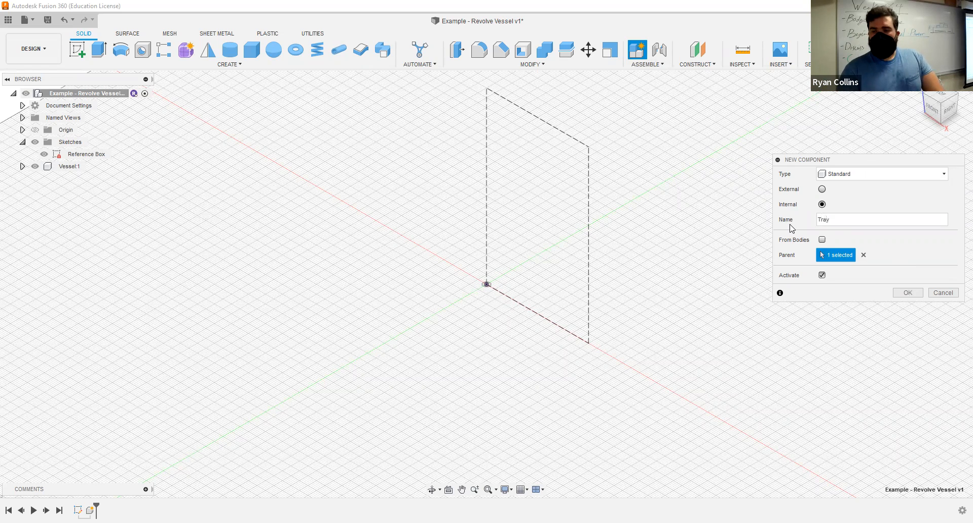
{"action": "key", "text": "Return"}
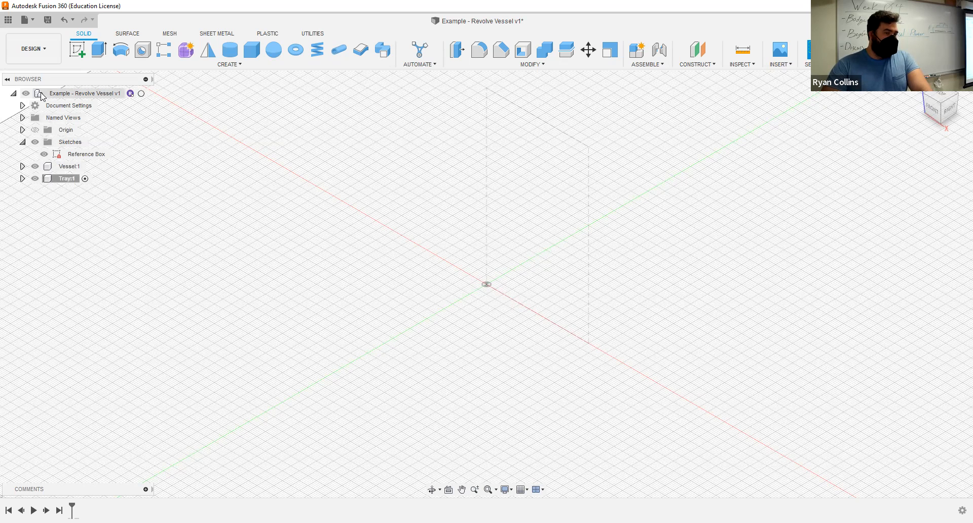
- Activate the Vessel component and start a sketch in it on the vertical front (XZ) origin plane
{"action": "left_click", "coordinate": [142, 94]}
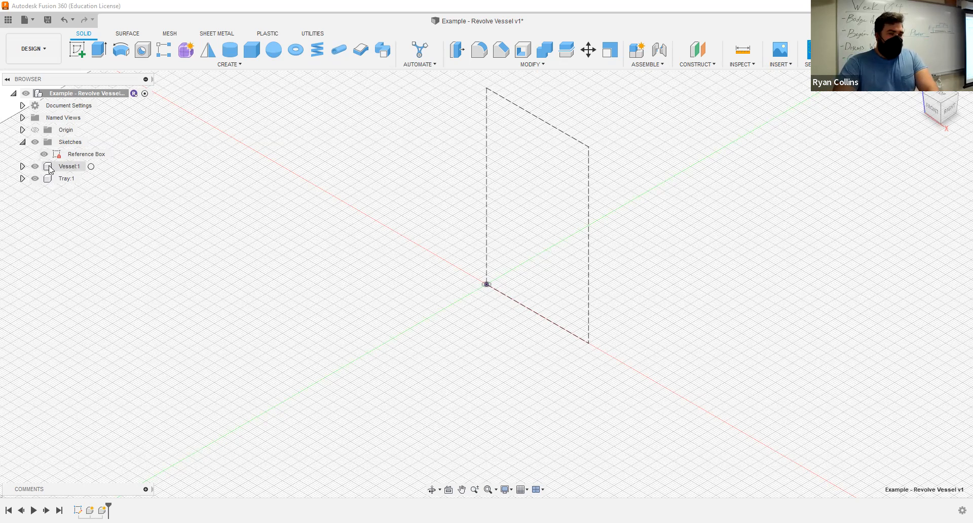
{"action": "left_click", "coordinate": [83, 167]}
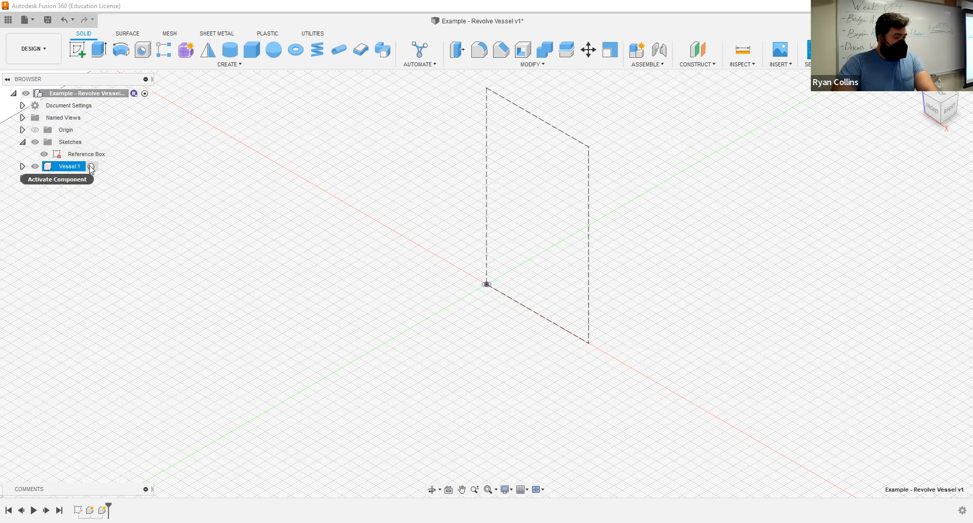
{"action": "left_click", "coordinate": [90, 167]}
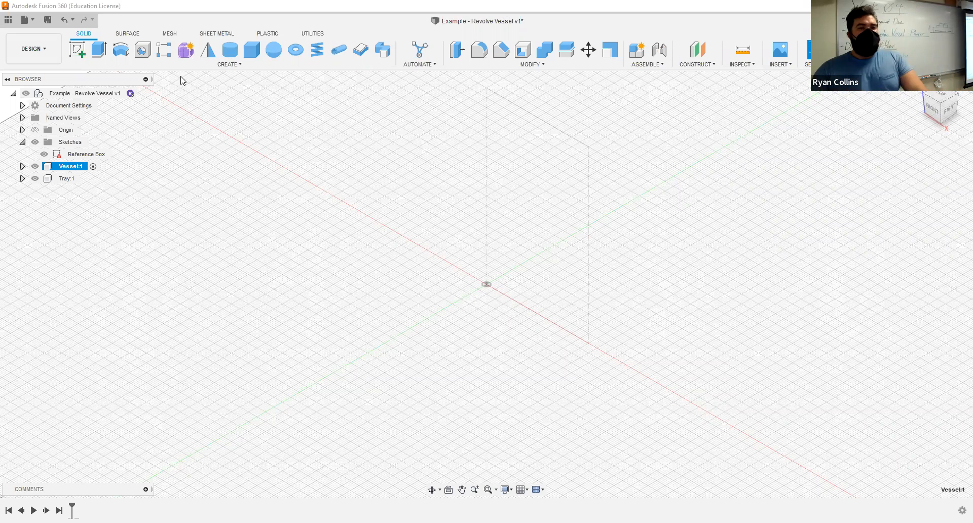
{"action": "left_click", "coordinate": [76, 51]}
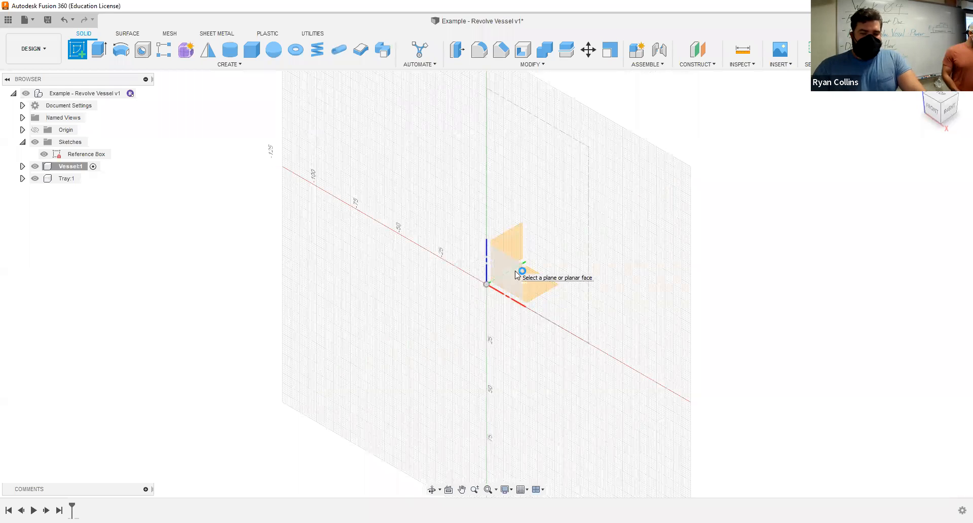
{"action": "left_click", "coordinate": [621, 184]}
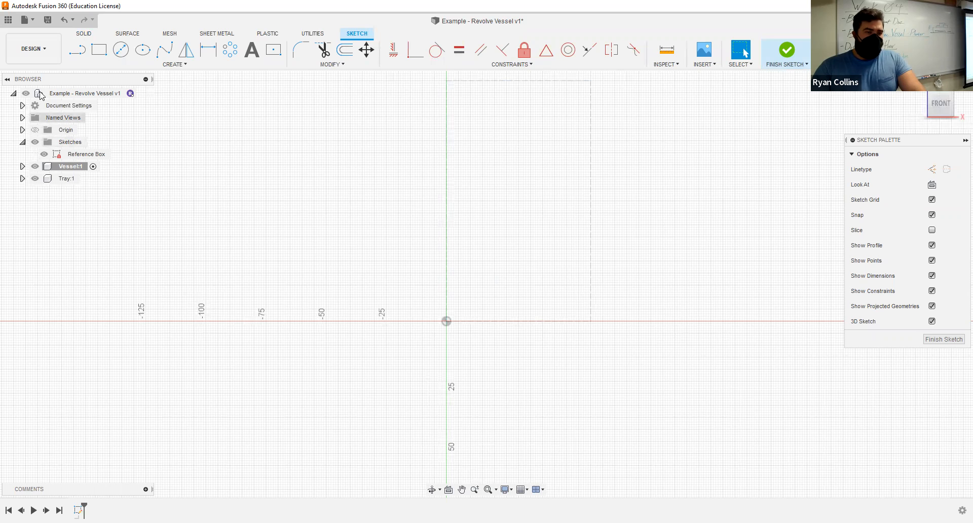
{"action": "left_click", "coordinate": [34, 143]}
{"action": "left_click", "coordinate": [34, 143]}
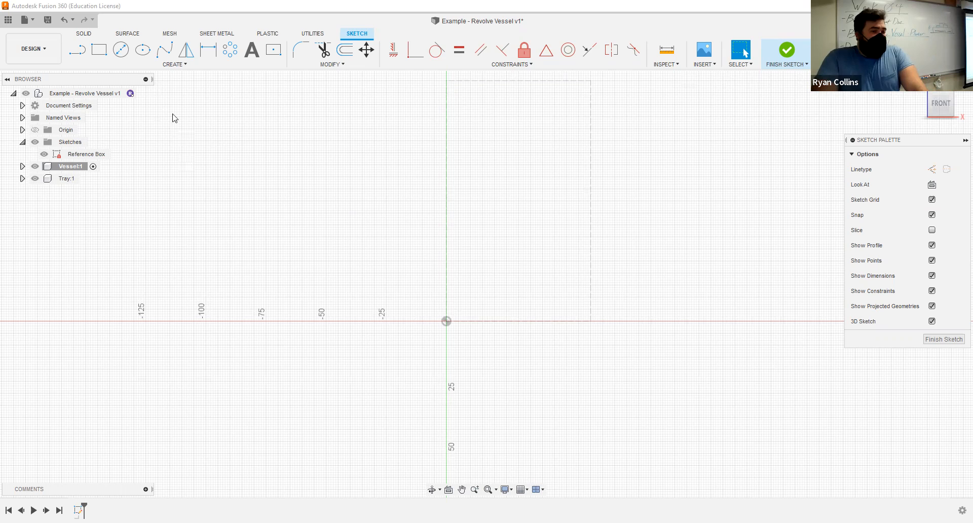
- Draw a five-point fit point spline from the origin through the reference box's outer edge to its top edge, about 56 mm from the axis
{"action": "left_click", "coordinate": [167, 53]}
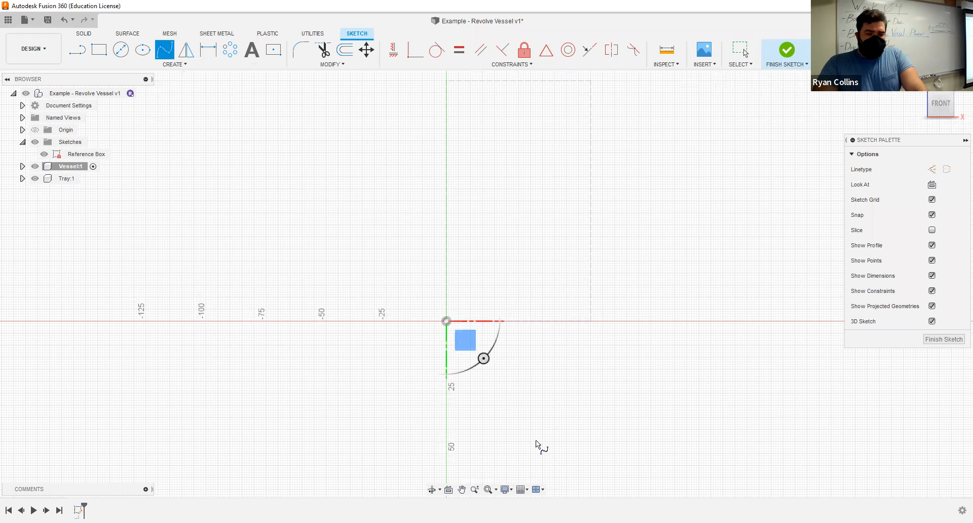
{"action": "left_click", "coordinate": [447, 321]}
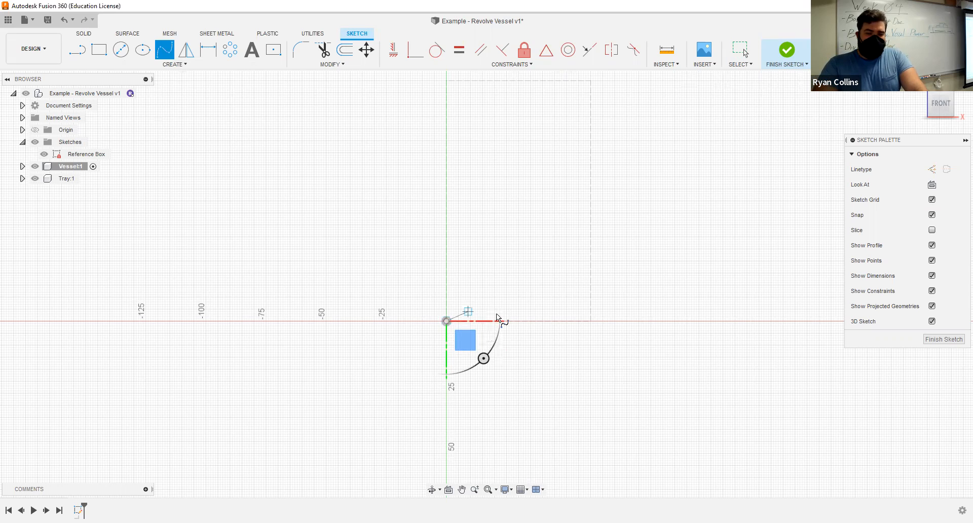
{"action": "left_click", "coordinate": [499, 312]}
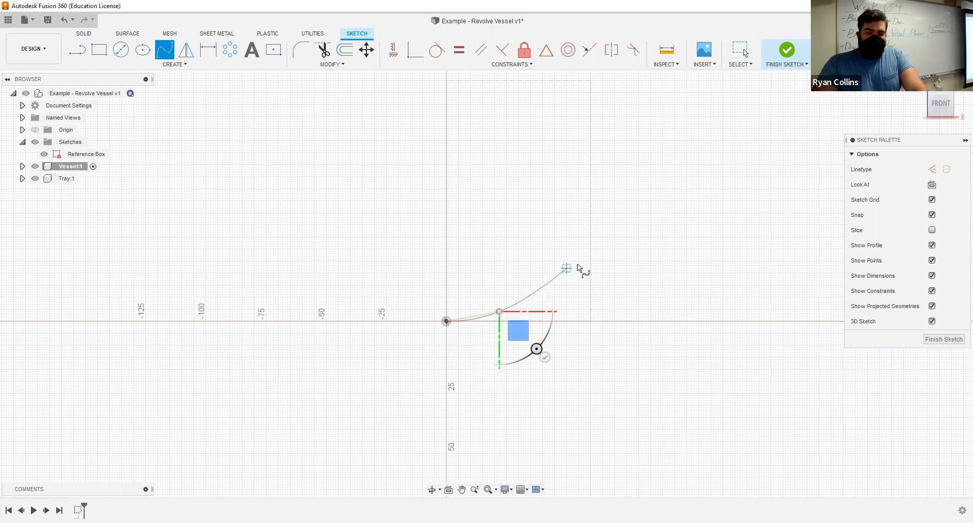
{"action": "left_click", "coordinate": [569, 263]}
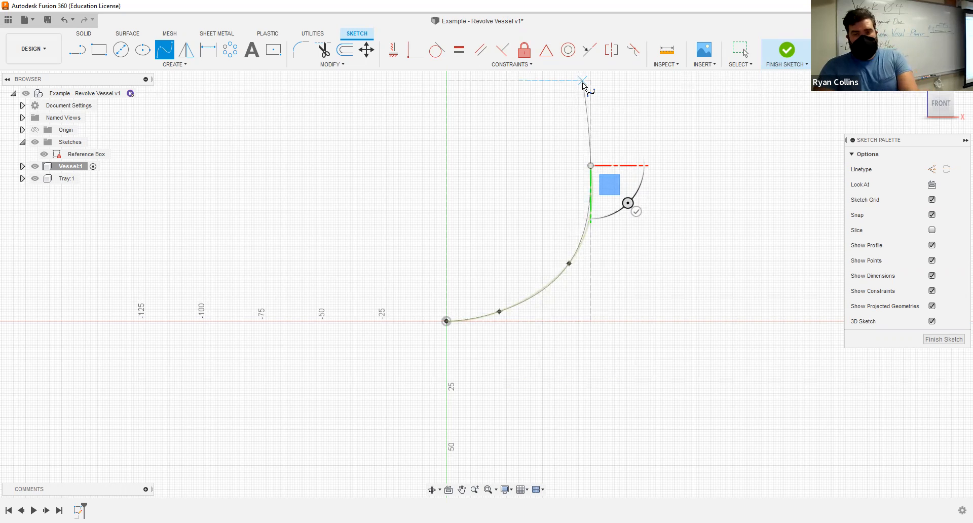
{"action": "double_click", "coordinate": [583, 81]}
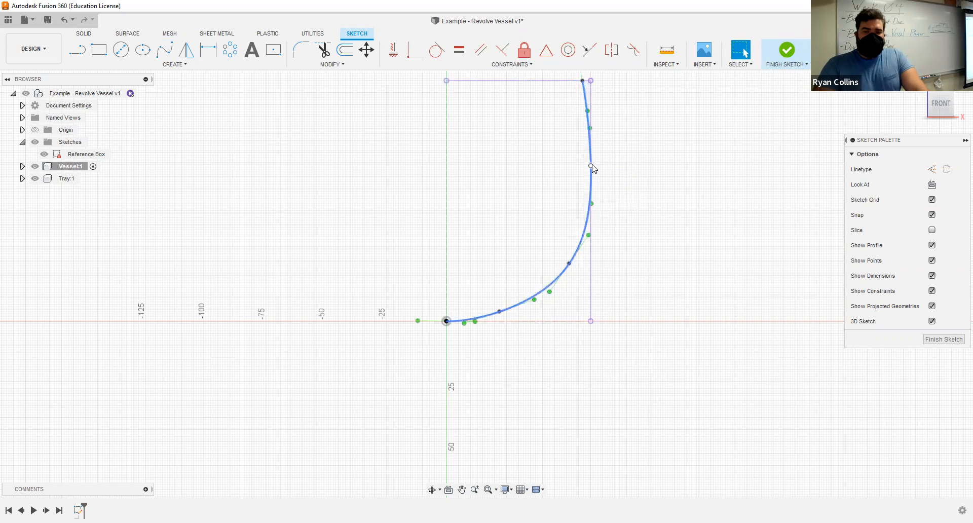
- Move the spline point between the base and the outer edge to X 45 mm, Z 23 mm, and try adjusting its tangent handle
{"action": "scroll", "coordinate": [588, 162], "scroll_direction": "up", "scroll_amount": 2}
{"action": "scroll", "coordinate": [553, 352], "scroll_direction": "up", "scroll_amount": 3}
{"action": "mouse_move", "coordinate": [552, 350]}
{"action": "left_mouse_down"}
{"action": "mouse_move", "coordinate": [532, 344]}
{"action": "mouse_move", "coordinate": [547, 365]}
{"action": "mouse_move", "coordinate": [528, 352]}
{"action": "left_mouse_up"}
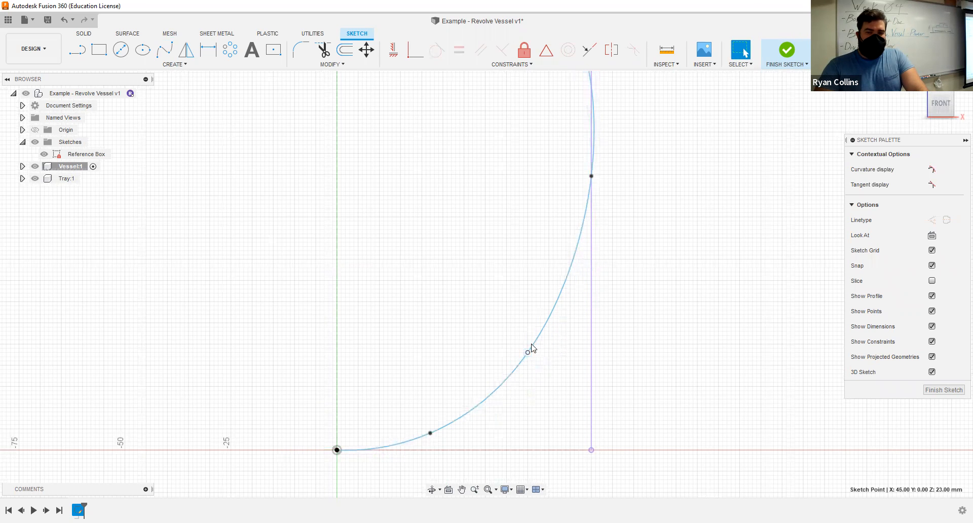
{"action": "scroll", "coordinate": [541, 274], "scroll_direction": "down", "scroll_amount": 1}
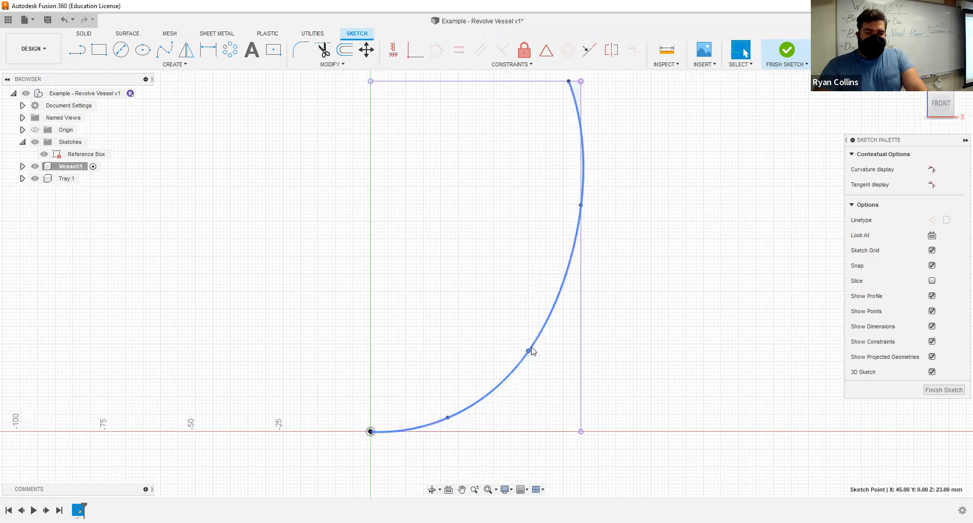
{"action": "scroll", "coordinate": [530, 349], "scroll_direction": "down", "scroll_amount": 2}
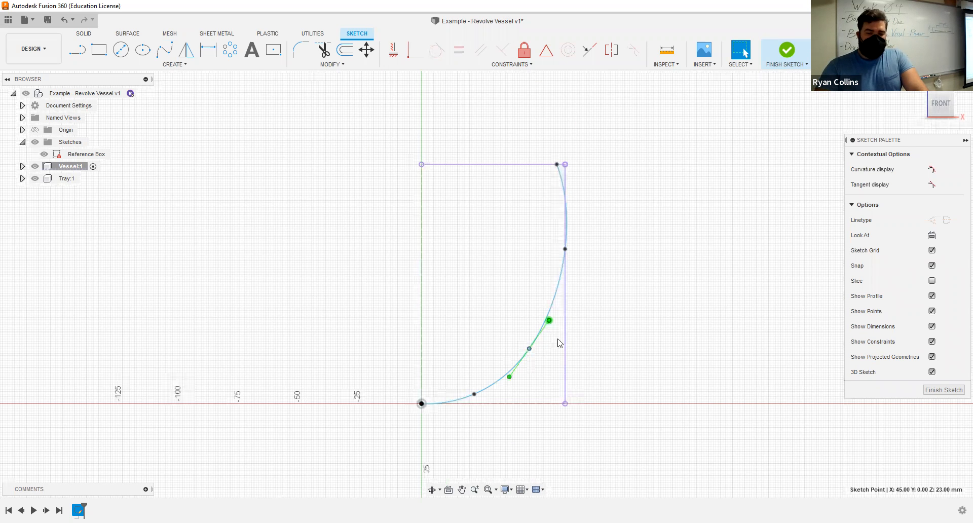
{"action": "mouse_move", "coordinate": [549, 323]}
{"action": "left_mouse_down"}
{"action": "mouse_move", "coordinate": [505, 314]}
{"action": "mouse_move", "coordinate": [554, 326]}
{"action": "mouse_move", "coordinate": [539, 320]}
{"action": "left_mouse_up"}
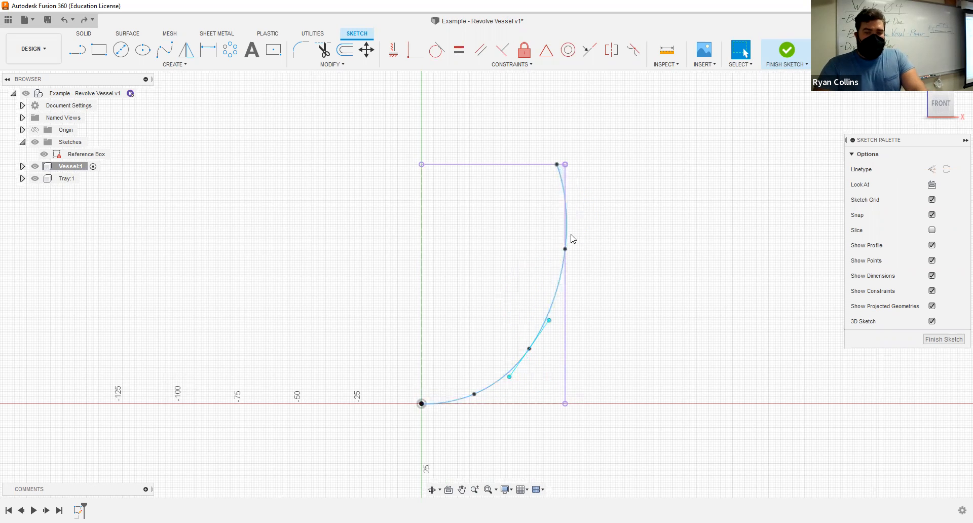
- Slide the spline point on the reference box's outer edge up to a height of about 70 mm
{"action": "scroll", "coordinate": [528, 246], "scroll_direction": "up", "scroll_amount": 2}
{"action": "scroll", "coordinate": [536, 252], "scroll_direction": "up", "scroll_amount": 1}
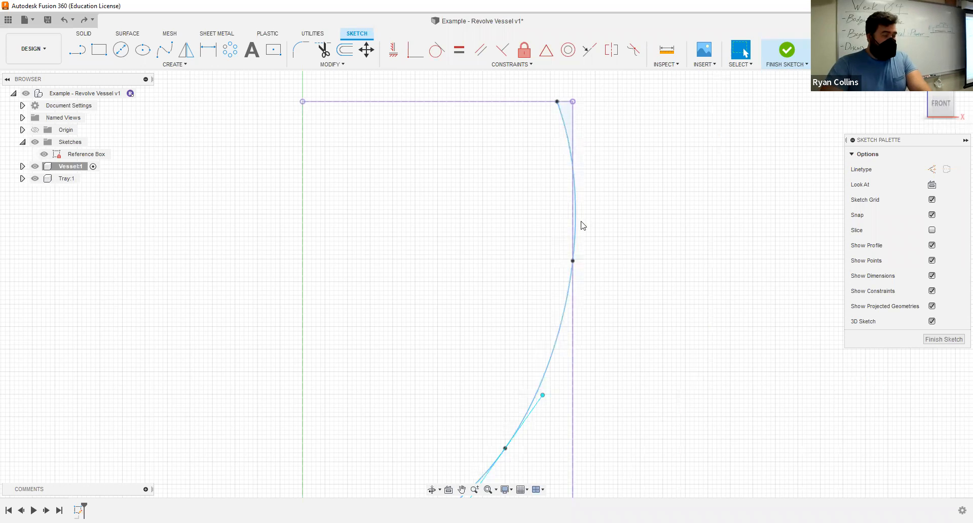
{"action": "left_click", "coordinate": [569, 278]}
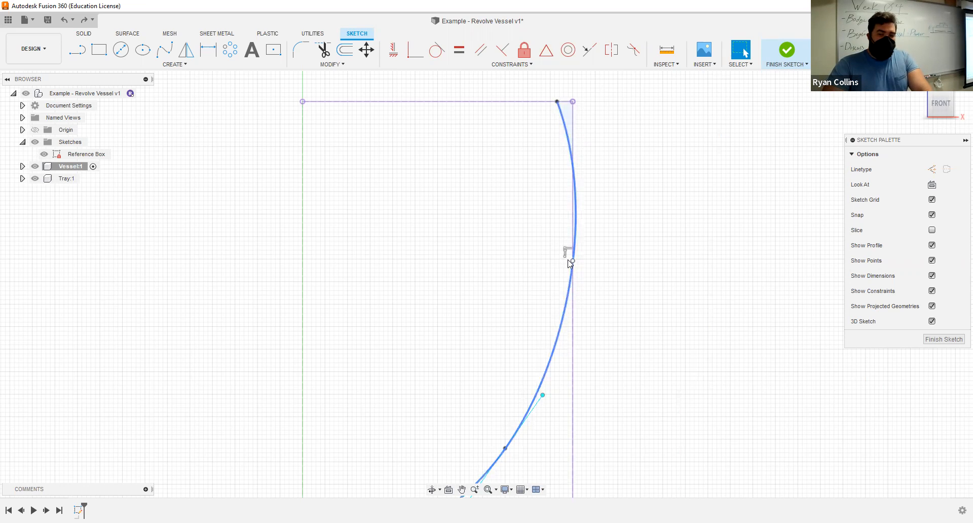
{"action": "left_click", "coordinate": [574, 261]}
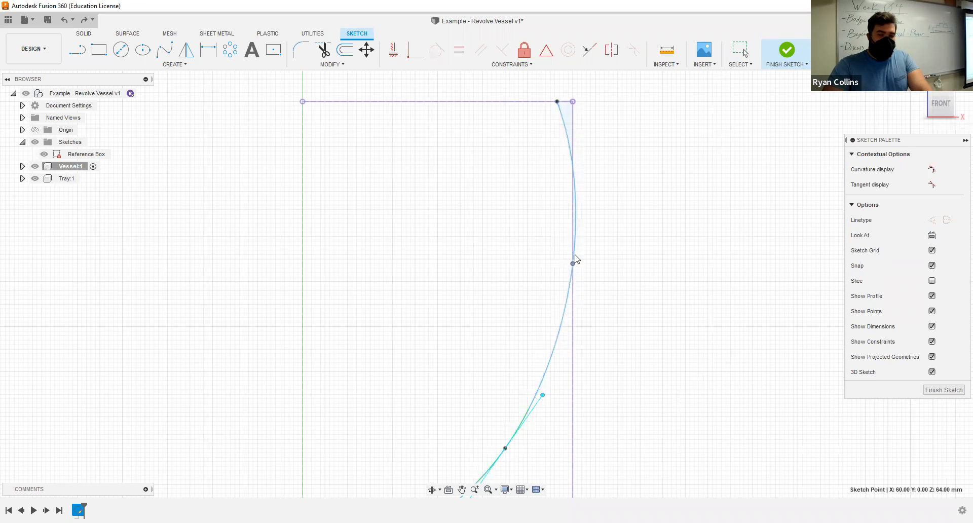
{"action": "mouse_move", "coordinate": [498, 244]}
{"action": "left_mouse_down"}
{"action": "mouse_move", "coordinate": [672, 247]}
{"action": "mouse_move", "coordinate": [469, 241]}
{"action": "mouse_move", "coordinate": [650, 238]}
{"action": "mouse_move", "coordinate": [447, 237]}
{"action": "mouse_move", "coordinate": [588, 226]}
{"action": "mouse_move", "coordinate": [521, 207]}
{"action": "left_mouse_up"}
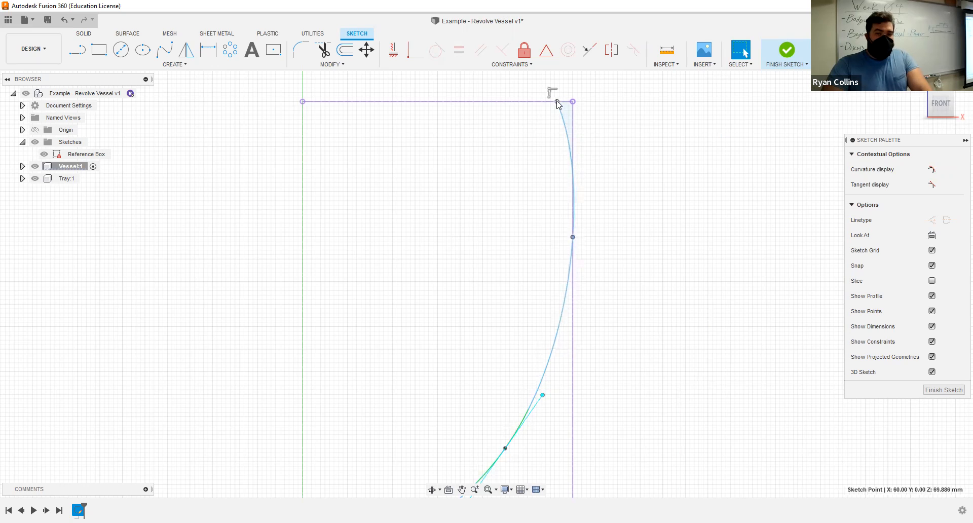
- Try flaring the spline's top endpoint out to 66 mm, and bring it back inside the box to about 56 mm at 100 mm height
{"action": "left_click_drag", "start_coordinate": [557, 101], "coordinate": [571, 133]}
{"action": "left_click_drag", "start_coordinate": [576, 102], "coordinate": [599, 101]}
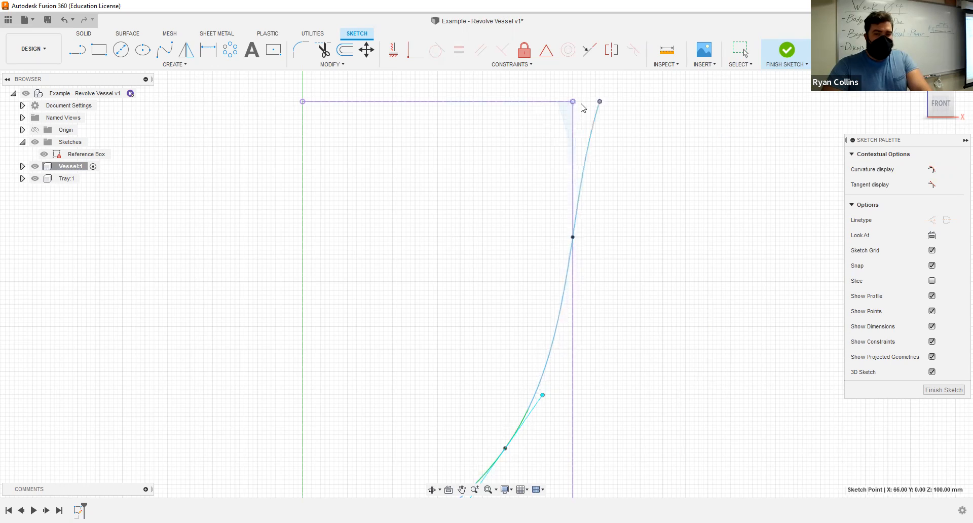
{"action": "left_click_drag", "start_coordinate": [658, 100], "coordinate": [557, 104]}
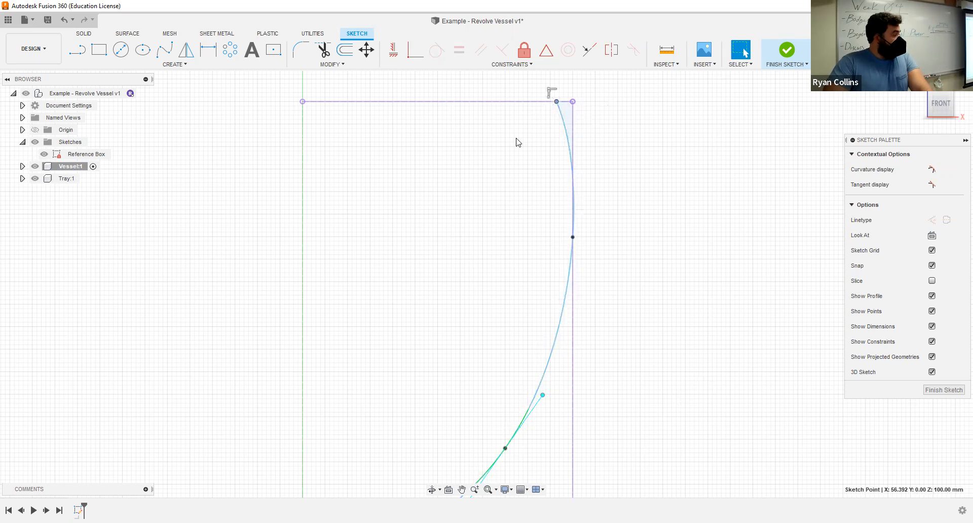
- Delete the coincident constraint on the spline point at the reference box's outer edge
{"action": "right_click", "coordinate": [573, 237]}
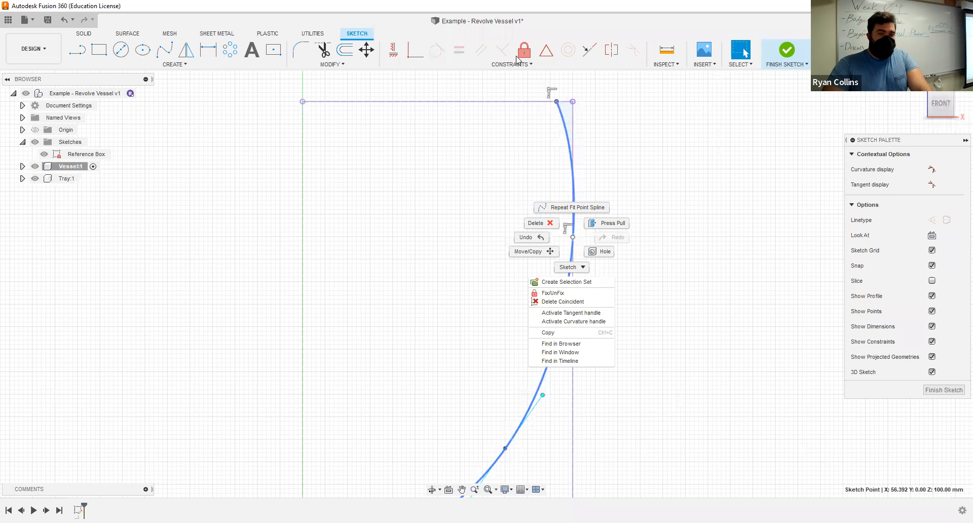
{"action": "left_click", "coordinate": [558, 302]}
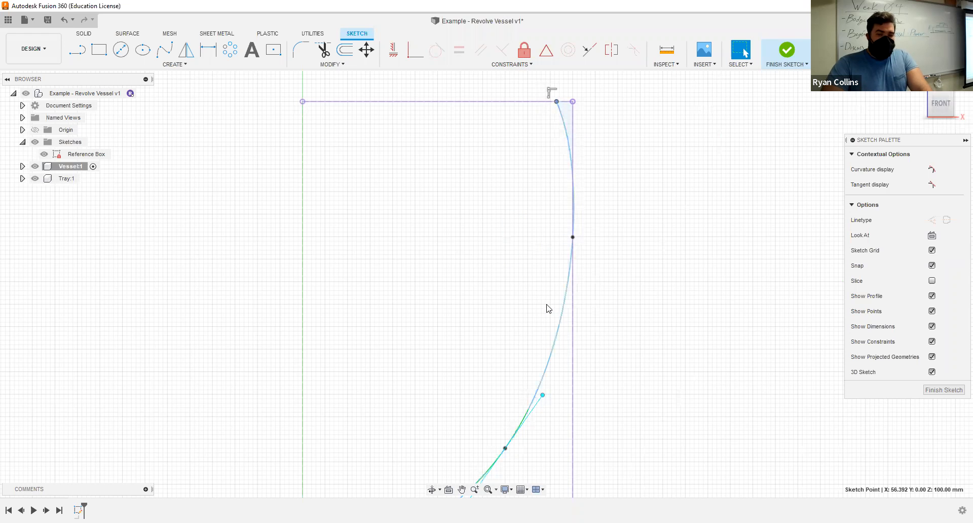
- Delete the remaining coincident constraint on the upper spline point and move the point inside the reference box to X 59 mm, Z 72 mm
{"action": "left_click", "coordinate": [573, 232]}
{"action": "right_click", "coordinate": [573, 233]}
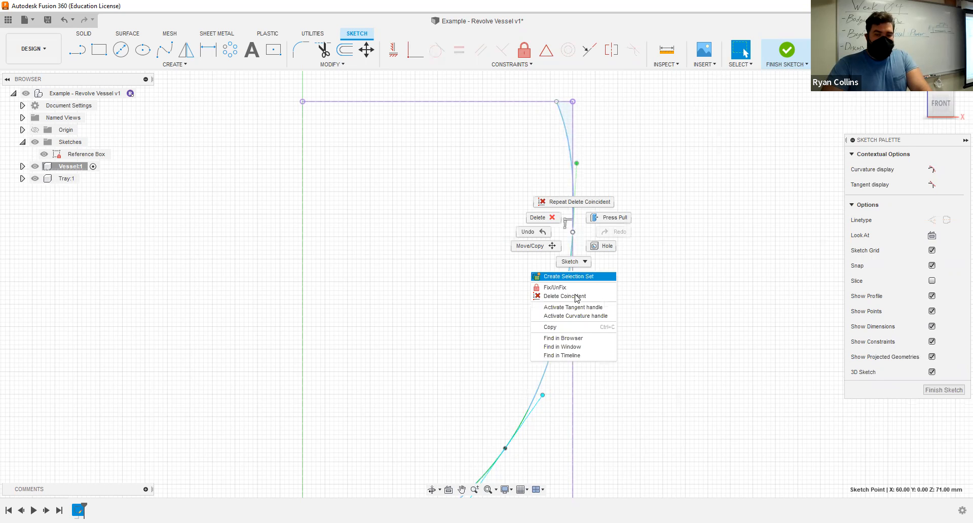
{"action": "left_click", "coordinate": [570, 299]}
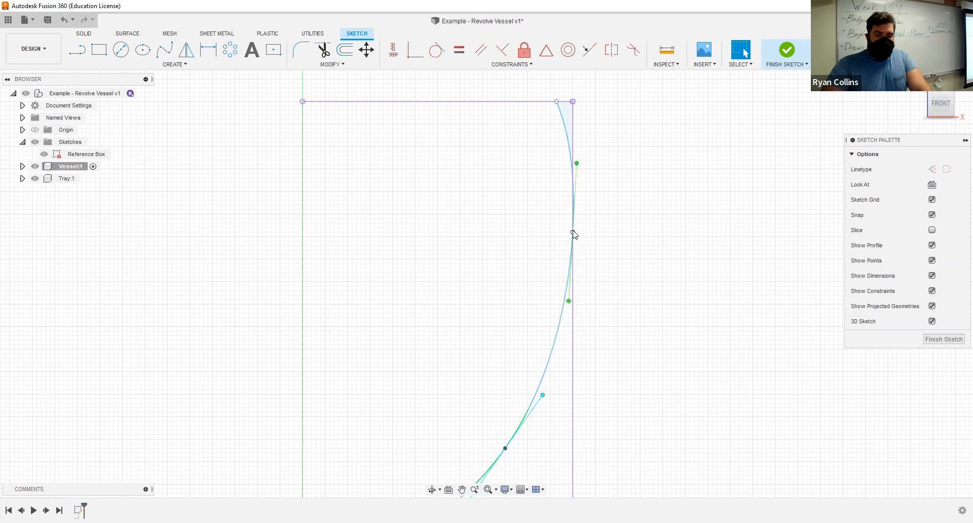
{"action": "mouse_move", "coordinate": [573, 232]}
{"action": "left_mouse_down"}
{"action": "mouse_move", "coordinate": [523, 227]}
{"action": "mouse_move", "coordinate": [570, 234]}
{"action": "left_mouse_up"}
{"action": "left_click", "coordinate": [572, 233]}
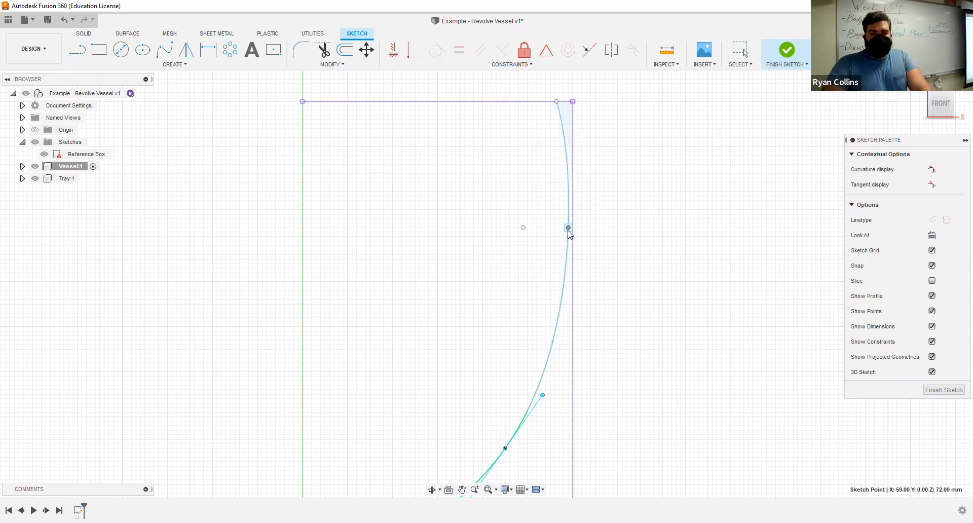
- Delete the stray sketch point at X 49 mm, Z 72 mm inside the reference box
{"action": "left_click", "coordinate": [528, 233]}
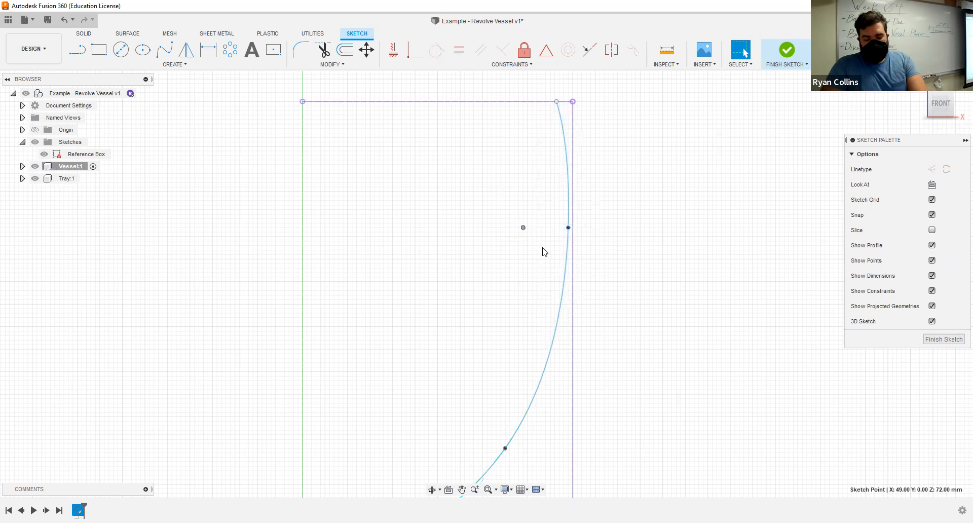
{"action": "scroll", "coordinate": [449, 337], "scroll_direction": "down", "scroll_amount": 1}
{"action": "scroll", "coordinate": [484, 378], "scroll_direction": "down", "scroll_amount": 3}
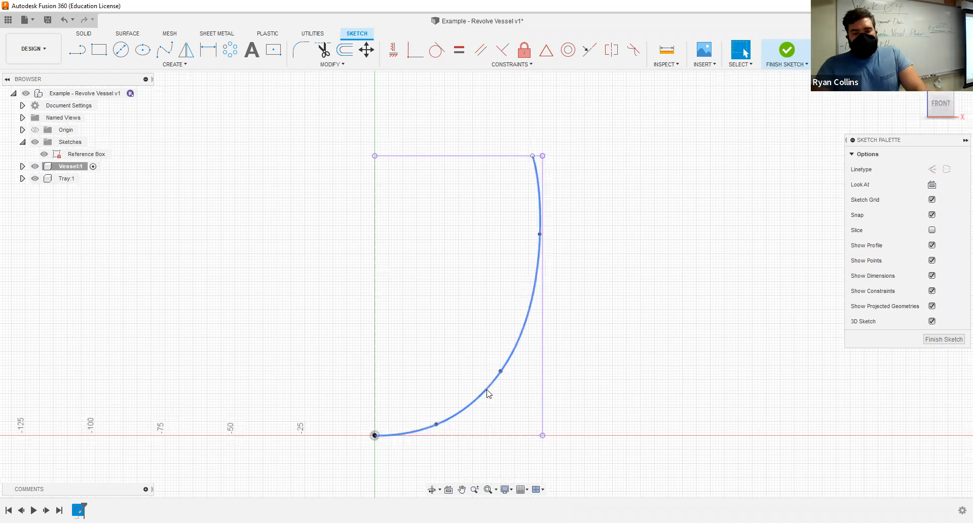
- Try pulling the whole spline outward by its curve, and undo the change
{"action": "left_click_drag", "start_coordinate": [489, 391], "coordinate": [551, 418]}
{"action": "key", "text": "Escape"}
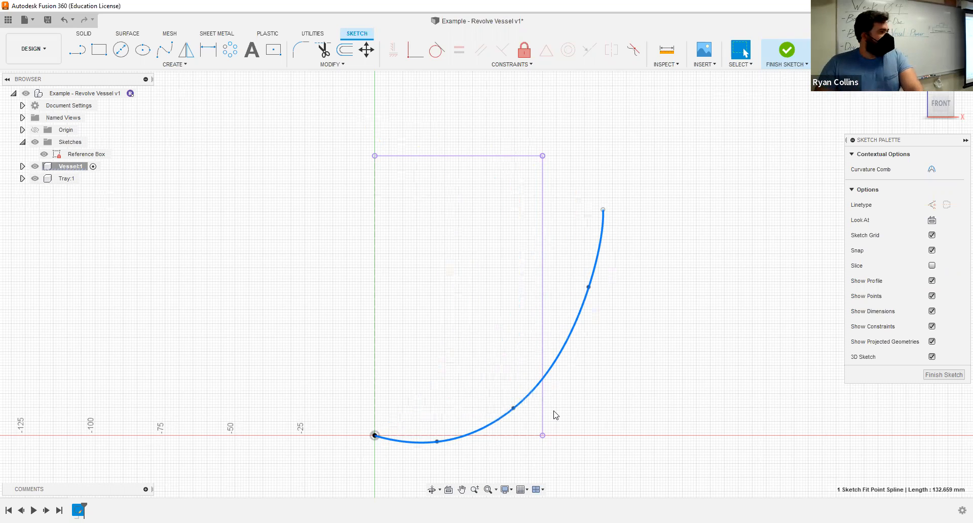
{"action": "key", "text": "ctrl+z"}
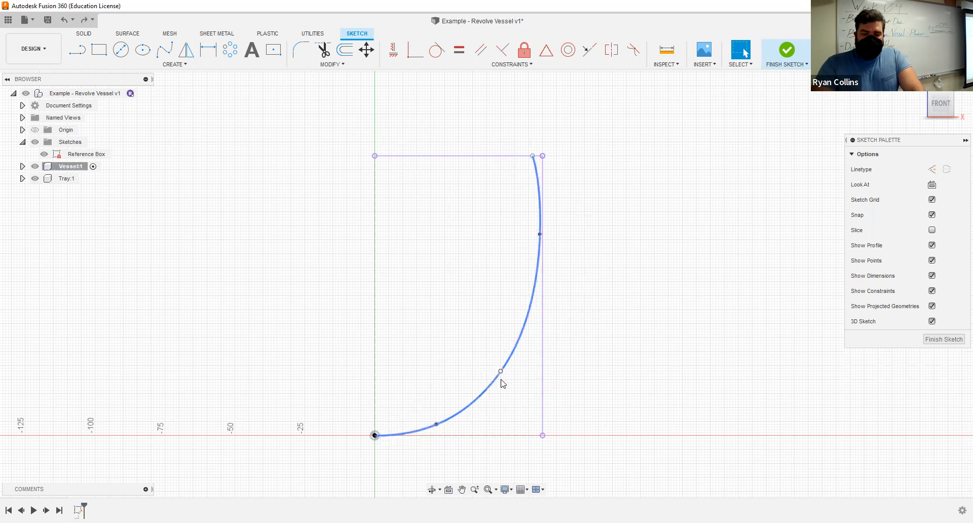
- Move the spline point on the lower outer bend to X 47 mm, Z 20 mm
{"action": "left_click_drag", "start_coordinate": [501, 371], "coordinate": [506, 379]}
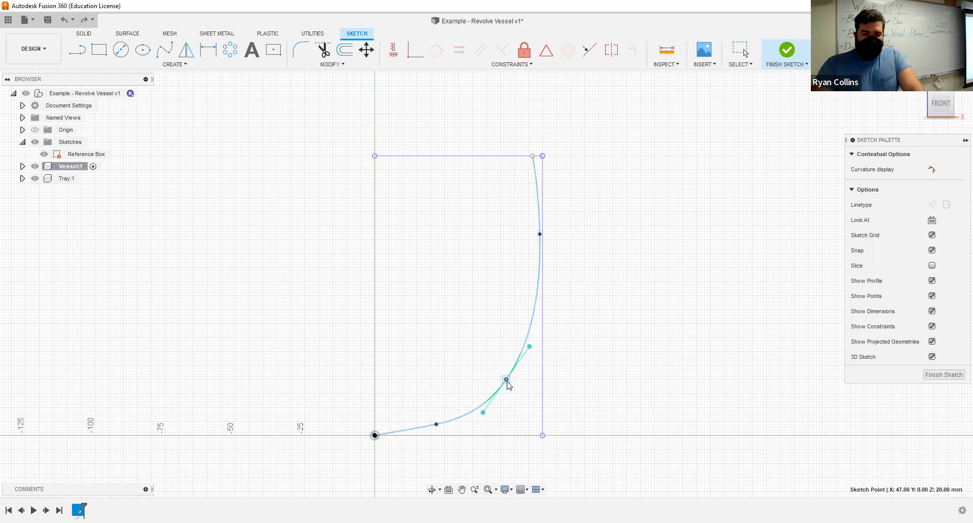
{"action": "left_click", "coordinate": [444, 329]}
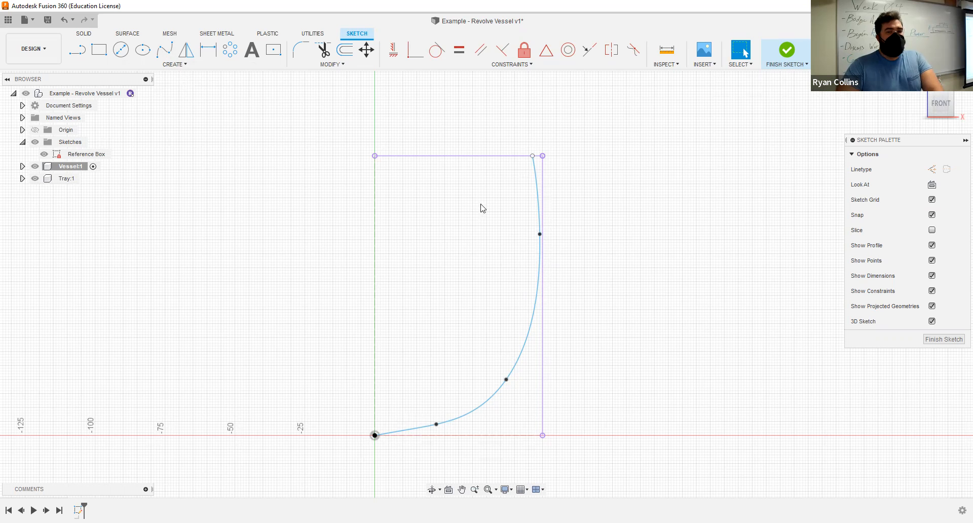
- Offset the vessel spline 3 mm inward to form the wall thickness, checking the preview at the base and rim
{"action": "left_click", "coordinate": [346, 50]}
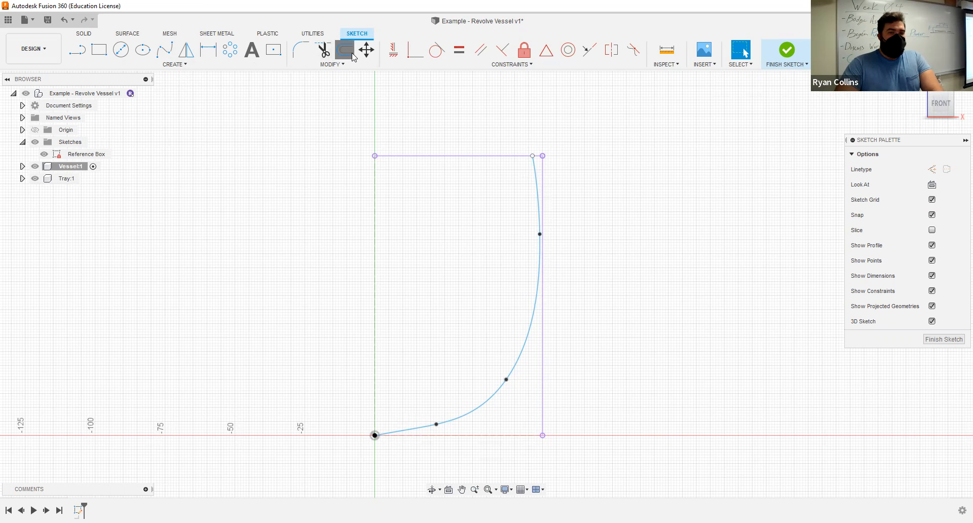
{"action": "left_click", "coordinate": [539, 274]}
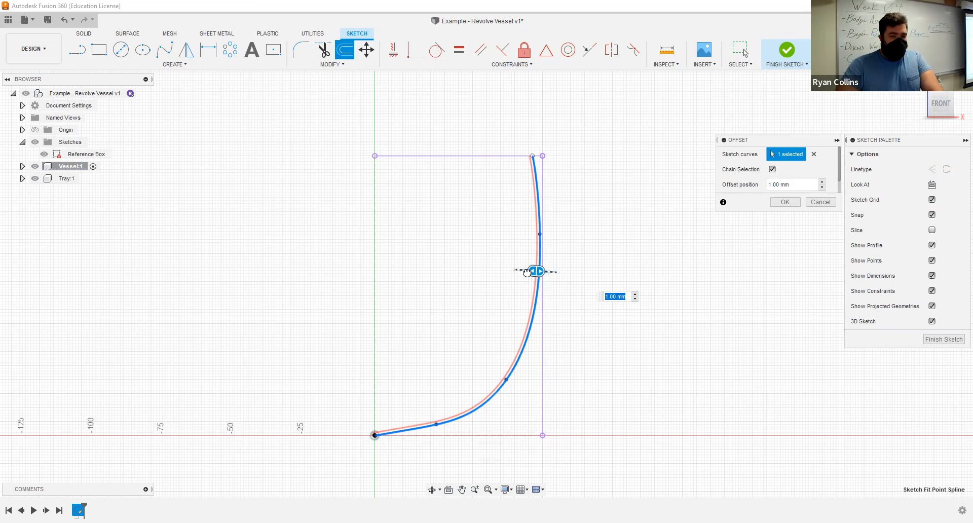
{"action": "left_click_drag", "start_coordinate": [527, 272], "coordinate": [515, 270]}
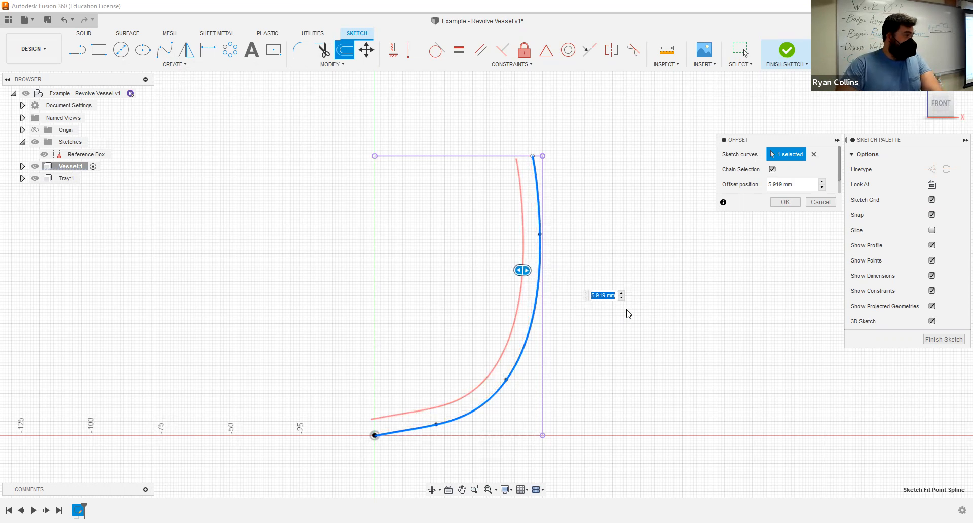
{"action": "type", "text": "3"}
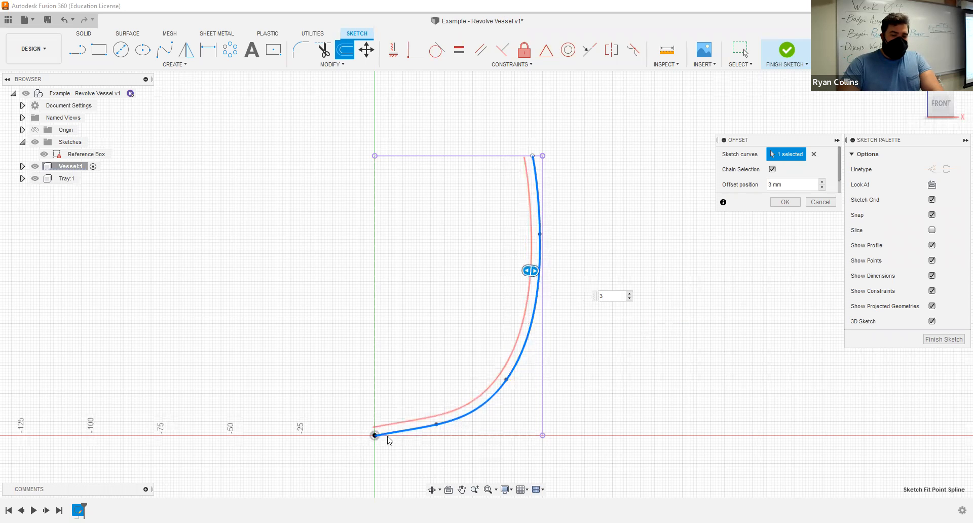
{"action": "scroll", "coordinate": [354, 408], "scroll_direction": "up", "scroll_amount": 5}
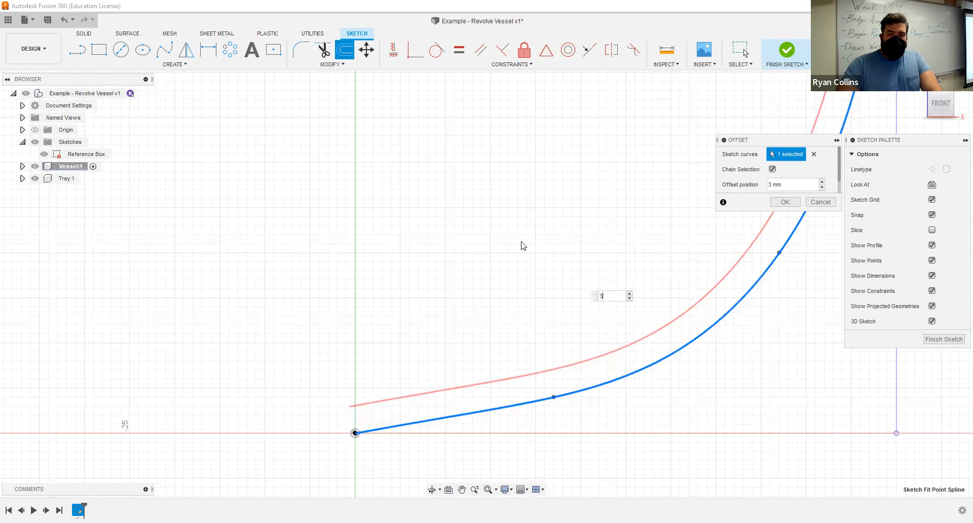
{"action": "middle_click_drag", "start_coordinate": [587, 161], "coordinate": [414, 408]}
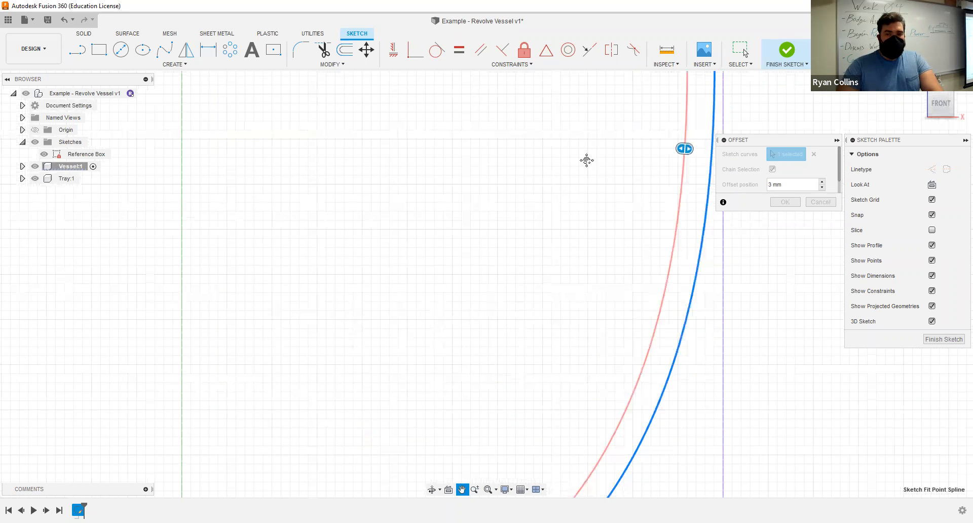
{"action": "middle_click_drag", "start_coordinate": [587, 161], "coordinate": [379, 486]}
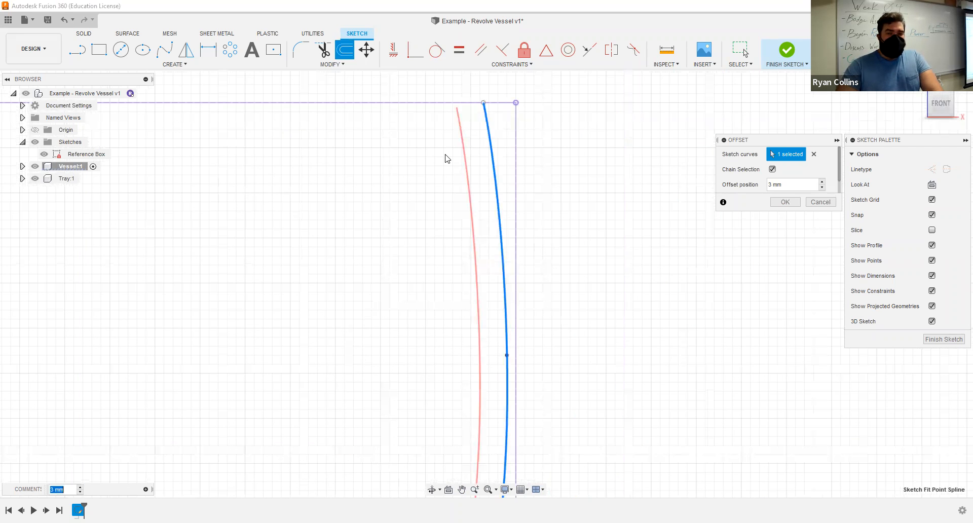
{"action": "scroll", "coordinate": [489, 278], "scroll_direction": "down", "scroll_amount": 2}
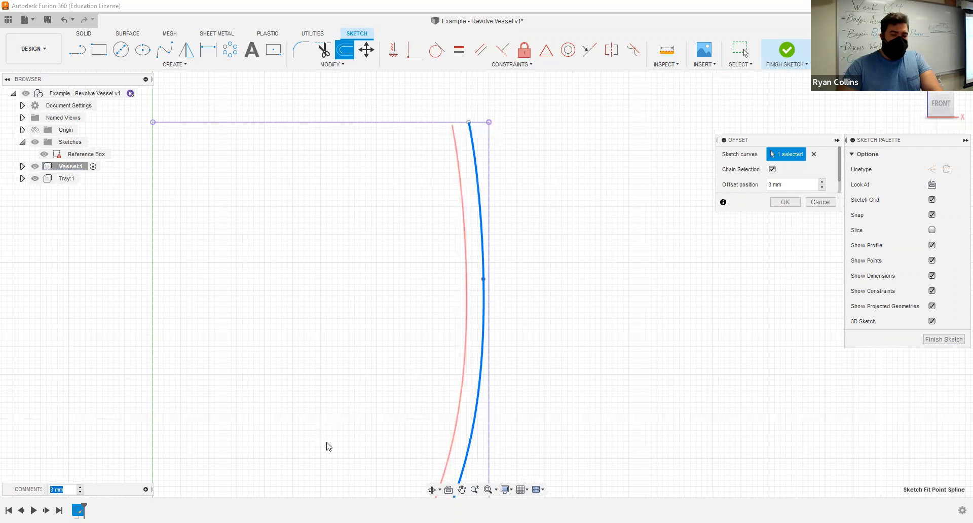
{"action": "scroll", "coordinate": [352, 449], "scroll_direction": "down", "scroll_amount": 3}
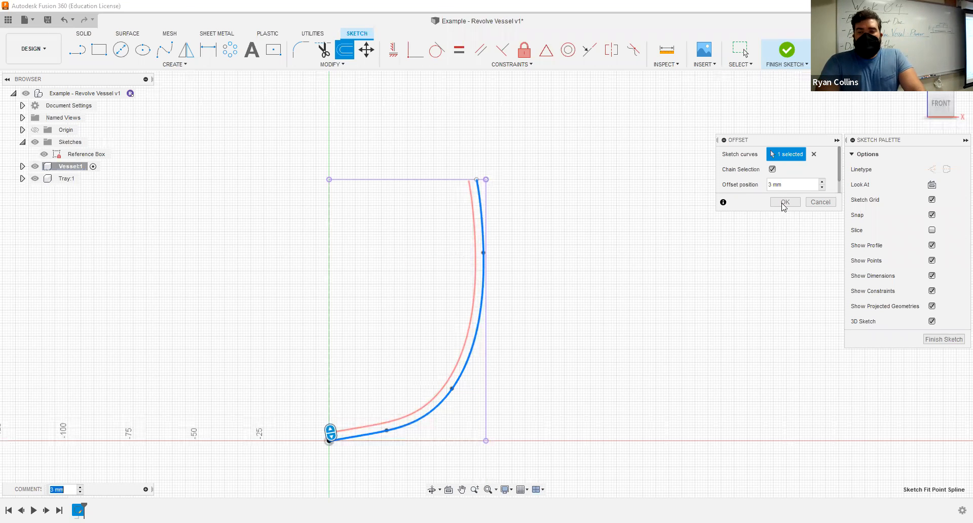
{"action": "key", "text": "Return"}
- Draw a vertical line about 3 mm long from the origin up to the offset spline to close the base
{"action": "middle_click_drag", "start_coordinate": [373, 345], "coordinate": [422, 204]}
{"action": "scroll", "coordinate": [412, 270], "scroll_direction": "up", "scroll_amount": 5}
{"action": "scroll", "coordinate": [391, 302], "scroll_direction": "up", "scroll_amount": 5}
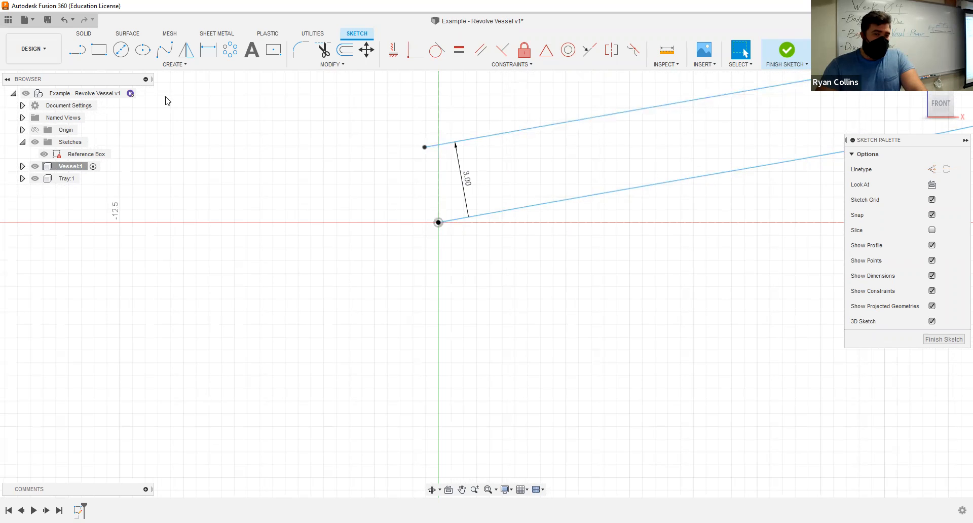
{"action": "left_click", "coordinate": [79, 50]}
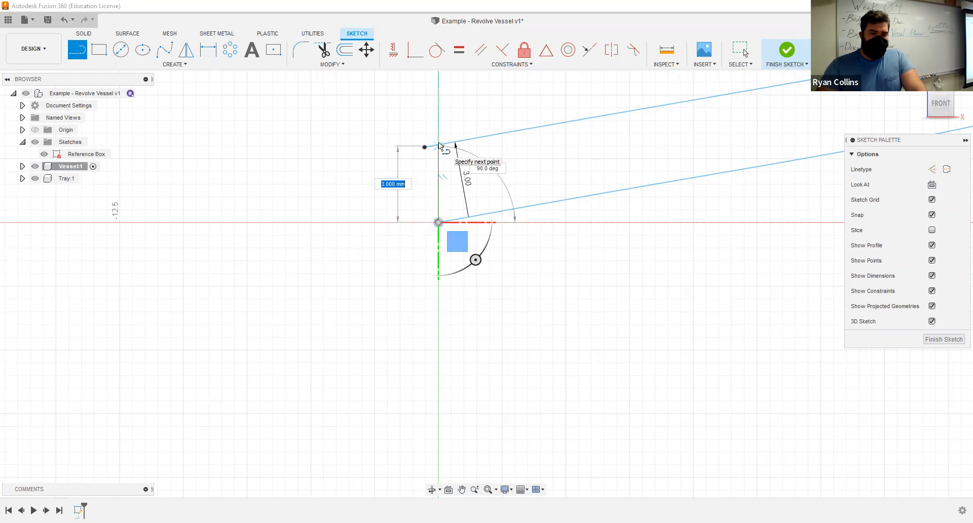
{"action": "left_click", "coordinate": [452, 105]}
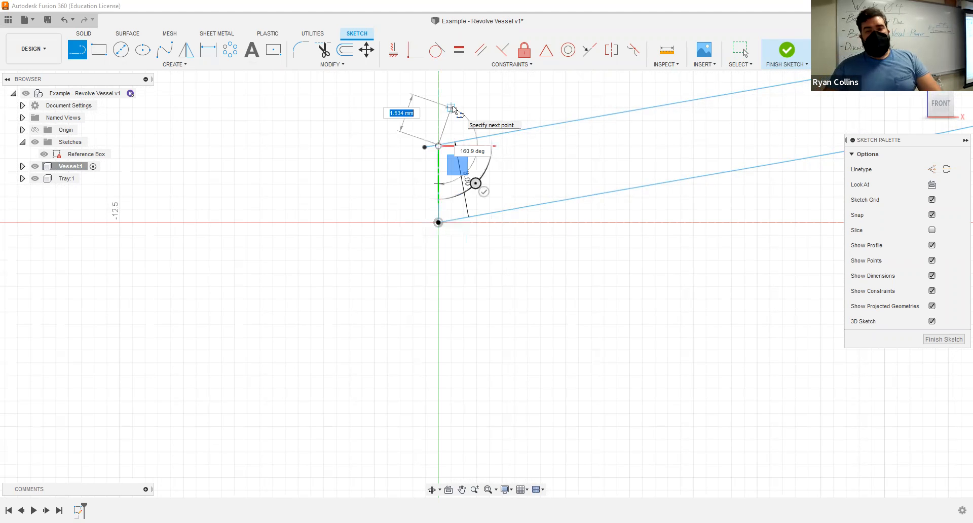
{"action": "key", "text": "Escape"}
- Trim the short end of the offset spline that extends past the vertical line at the base
{"action": "scroll", "coordinate": [447, 158], "scroll_direction": "up", "scroll_amount": 2}
{"action": "scroll", "coordinate": [448, 158], "scroll_direction": "up", "scroll_amount": 2}
{"action": "scroll", "coordinate": [425, 159], "scroll_direction": "down", "scroll_amount": 1}
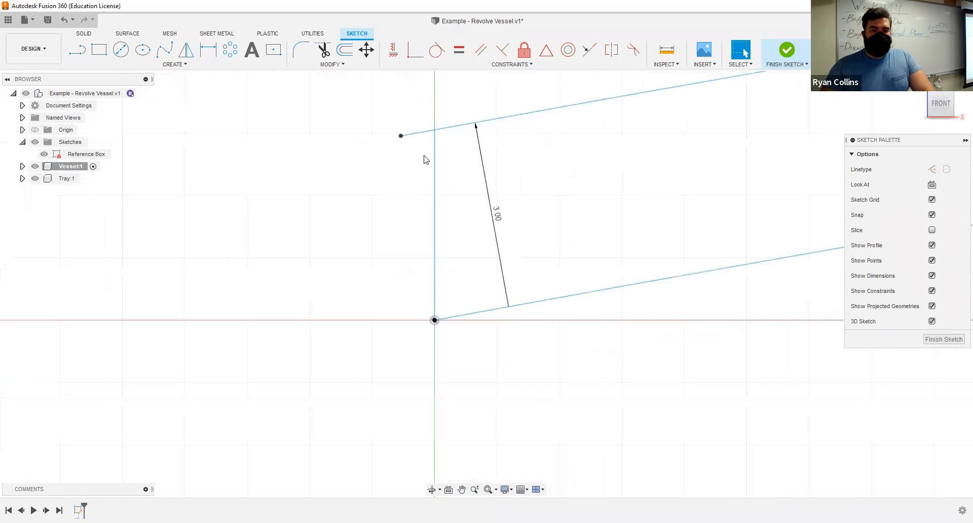
{"action": "scroll", "coordinate": [425, 159], "scroll_direction": "down", "scroll_amount": 2}
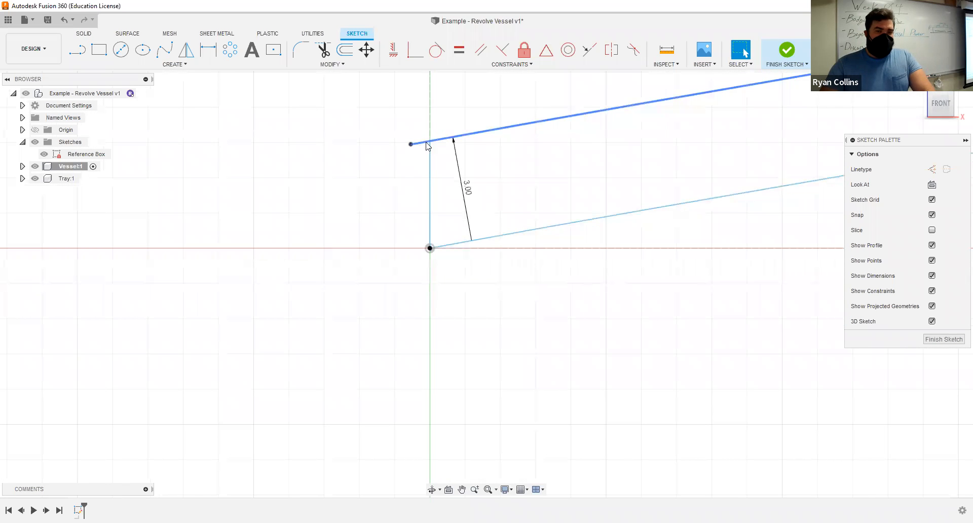
{"action": "left_click", "coordinate": [324, 50]}
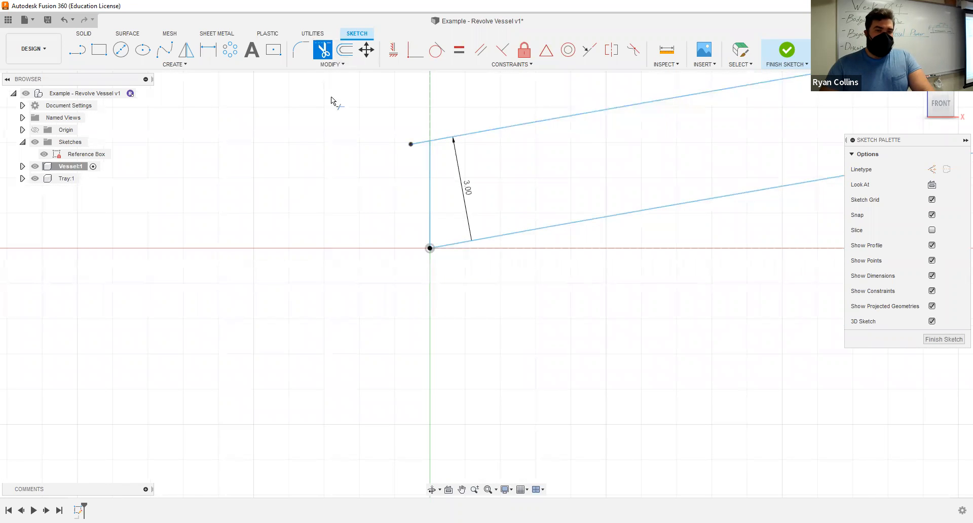
{"action": "left_click", "coordinate": [416, 143]}
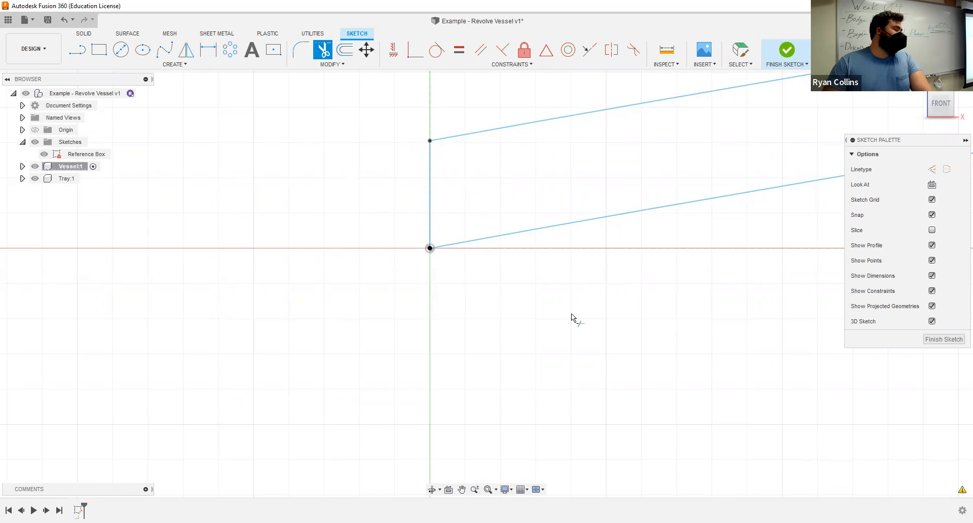
{"action": "scroll", "coordinate": [574, 313], "scroll_direction": "down", "scroll_amount": 8}
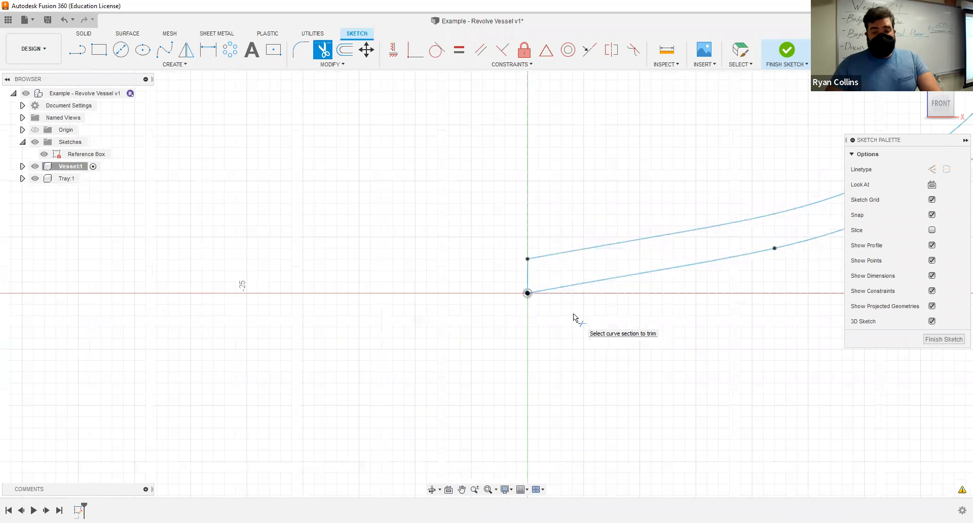
{"action": "key", "text": "Escape"}
- Extend the upper end of the inner offset spline to the reference box's top edge
{"action": "mouse_move", "coordinate": [762, 163]}
{"action": "middle_mouse_down"}
{"action": "mouse_move", "coordinate": [651, 328]}
{"action": "mouse_move", "coordinate": [574, 393]}
{"action": "middle_mouse_up"}
{"action": "mouse_move", "coordinate": [713, 159]}
{"action": "middle_mouse_down"}
{"action": "mouse_move", "coordinate": [720, 309]}
{"action": "mouse_move", "coordinate": [599, 161]}
{"action": "middle_mouse_up"}
{"action": "scroll", "coordinate": [655, 220], "scroll_direction": "up", "scroll_amount": 10}
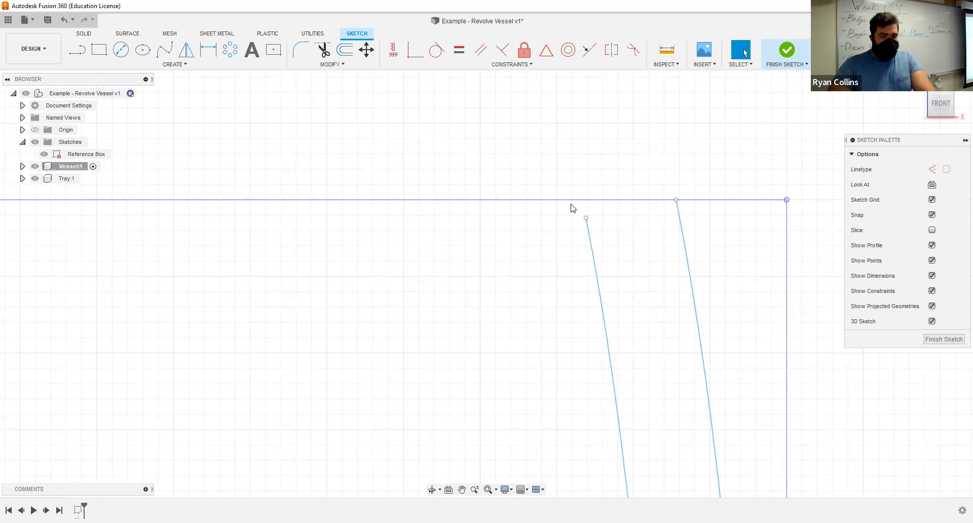
{"action": "left_click", "coordinate": [329, 65]}
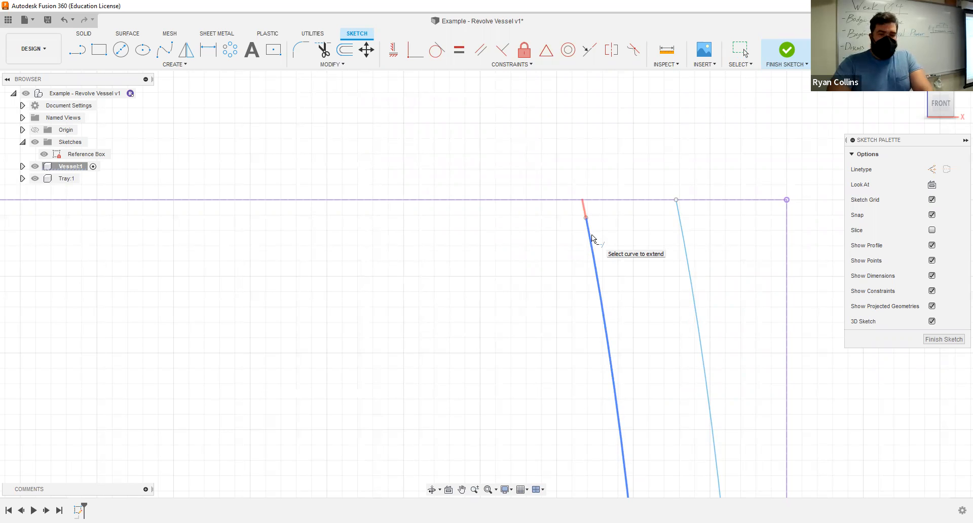
{"action": "left_click", "coordinate": [592, 236]}
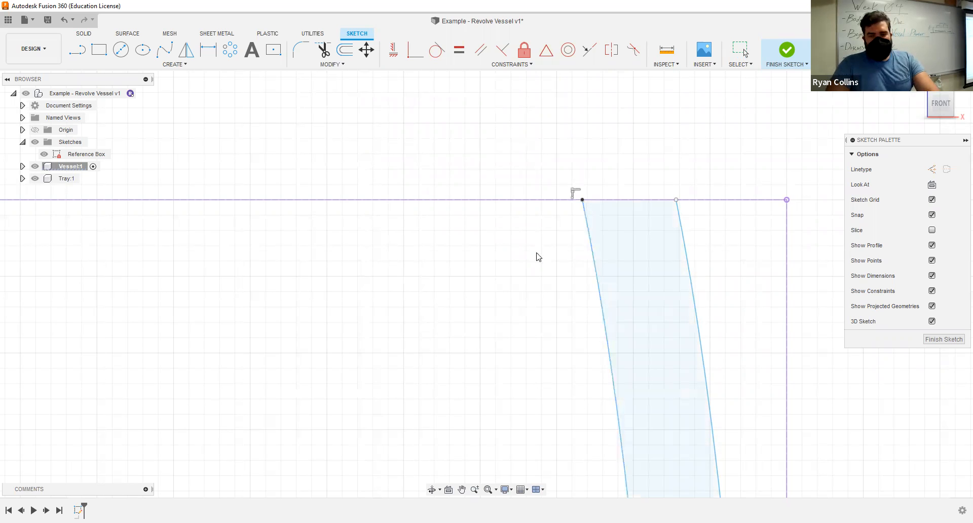
{"action": "key", "text": "Escape"}
- Check that the wall profile between the two splines is closed at the rim by selecting it and inspecting it up close
{"action": "scroll", "coordinate": [538, 318], "scroll_direction": "down", "scroll_amount": 4}
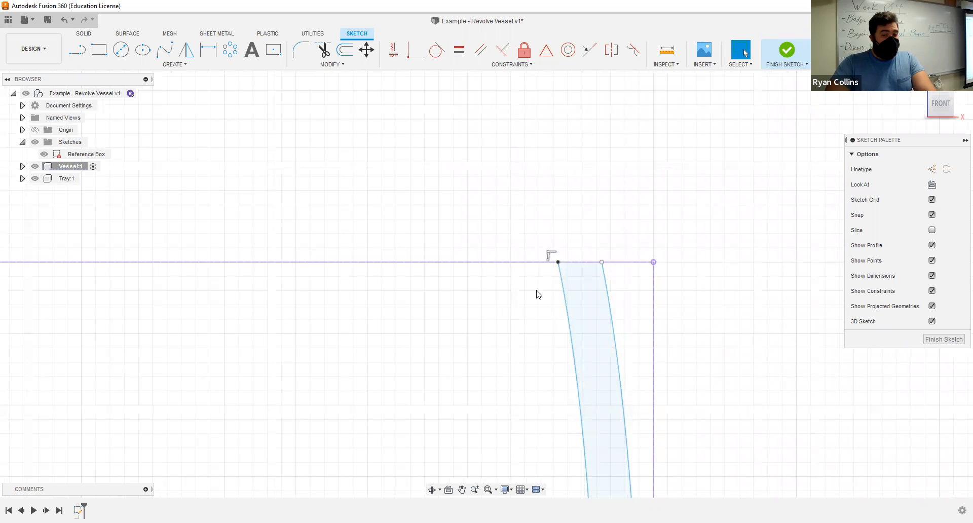
{"action": "scroll", "coordinate": [537, 296], "scroll_direction": "up", "scroll_amount": 3}
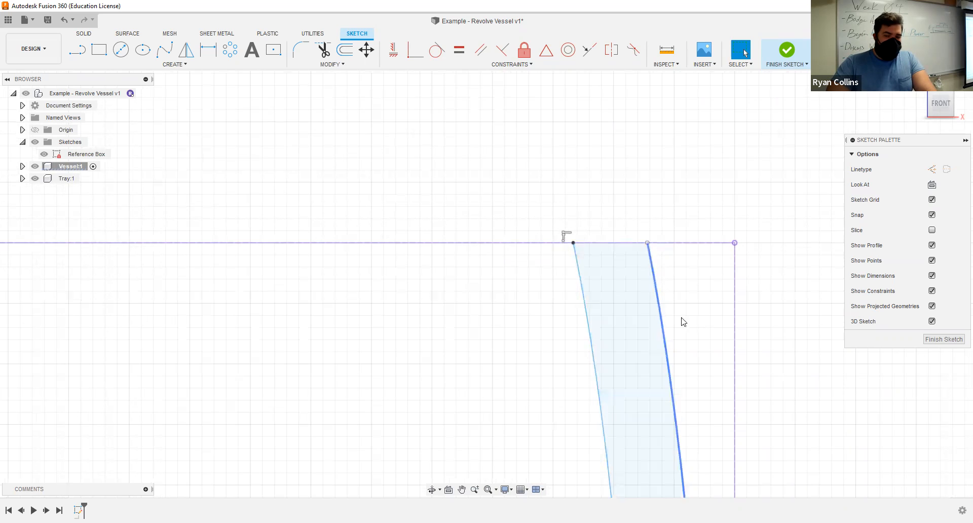
{"action": "left_click", "coordinate": [620, 302]}
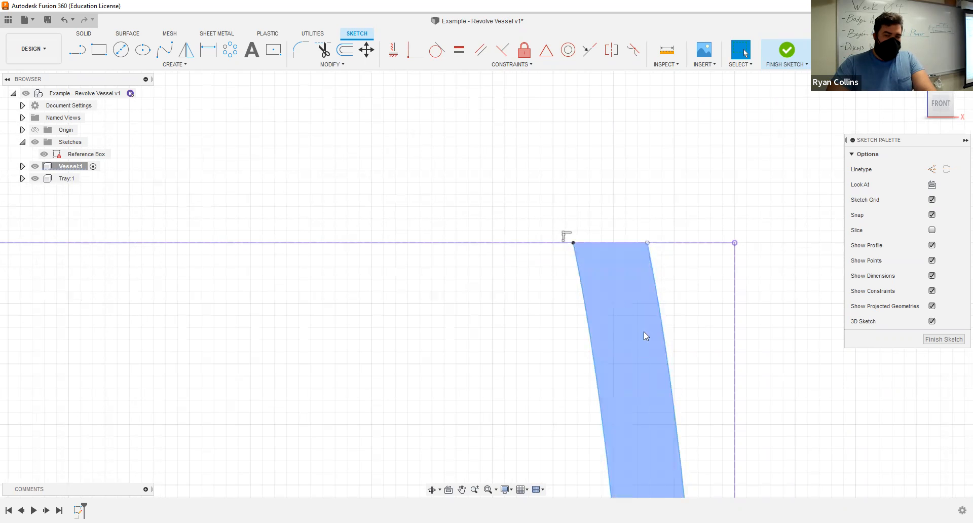
{"action": "left_click", "coordinate": [712, 332]}
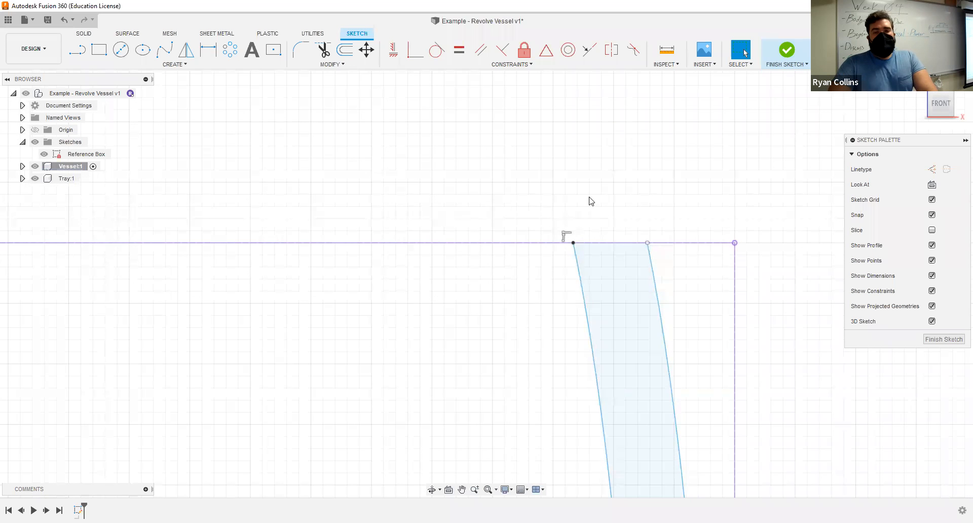
{"action": "scroll", "coordinate": [698, 304], "scroll_direction": "down", "scroll_amount": 3}
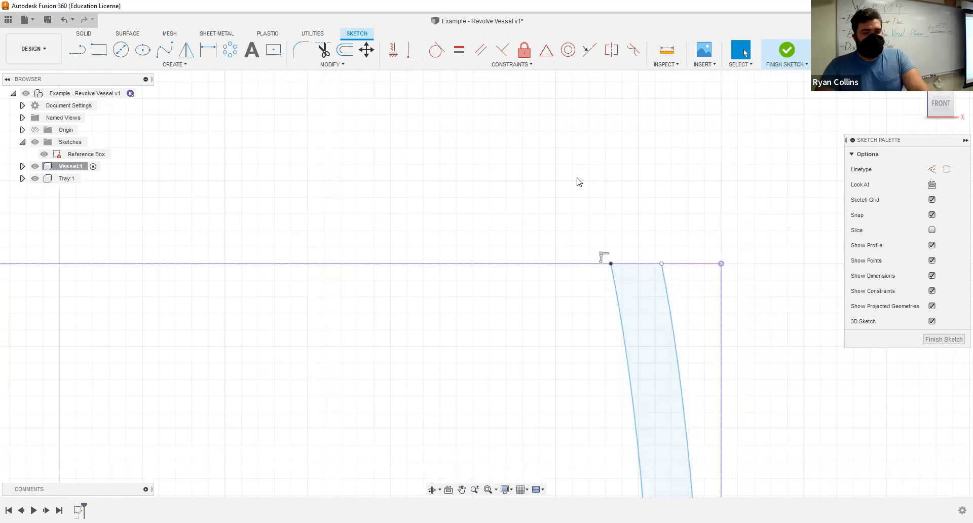
{"action": "scroll", "coordinate": [528, 216], "scroll_direction": "up", "scroll_amount": 6}
{"action": "mouse_move", "coordinate": [647, 236]}
{"action": "middle_mouse_down"}
{"action": "mouse_move", "coordinate": [422, 160]}
{"action": "mouse_move", "coordinate": [548, 207]}
{"action": "middle_mouse_up"}
{"action": "left_click_drag", "start_coordinate": [564, 230], "coordinate": [327, 173]}
{"action": "scroll", "coordinate": [471, 245], "scroll_direction": "up", "scroll_amount": 3}
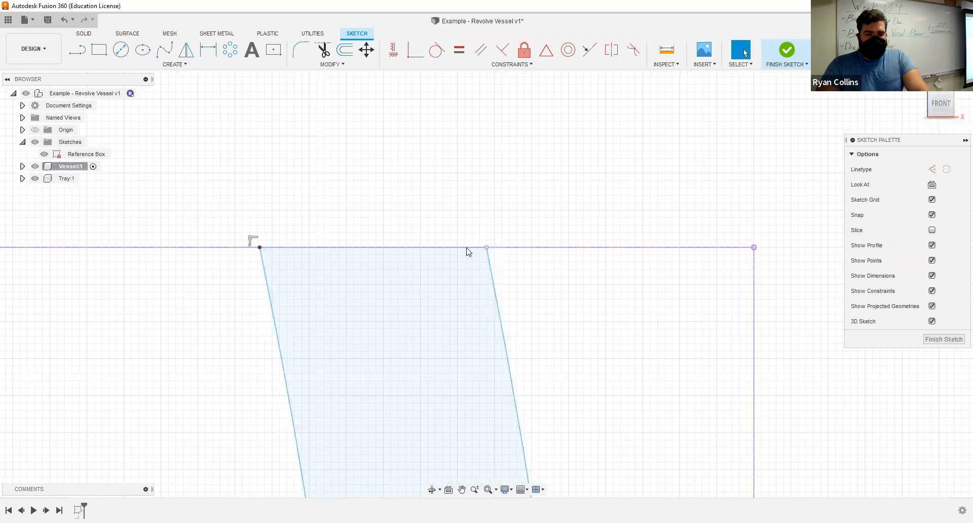
{"action": "left_click", "coordinate": [301, 50]}
{"action": "left_click", "coordinate": [281, 245]}
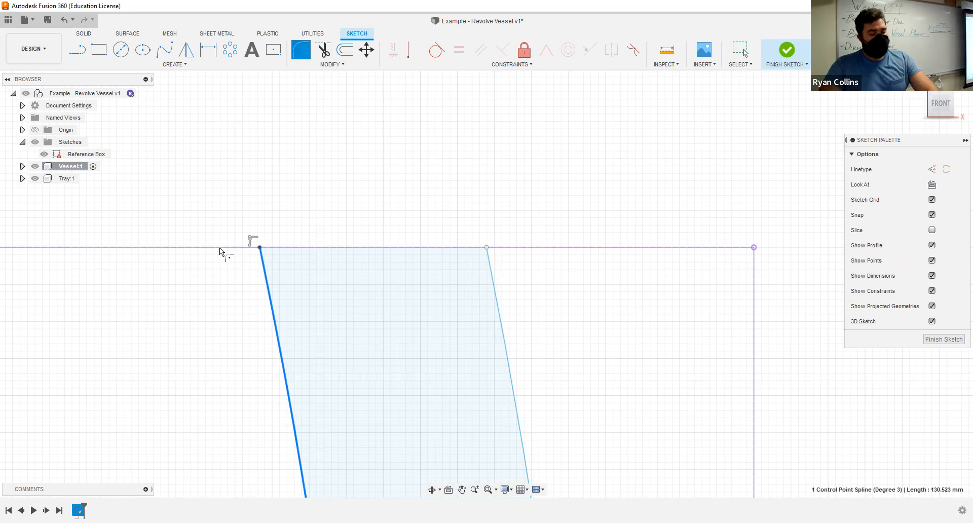
{"action": "key", "text": "Escape"}
- Draw a straight line across the rim, joining the upper endpoints of the outer and inner splines
{"action": "key", "text": "l"}
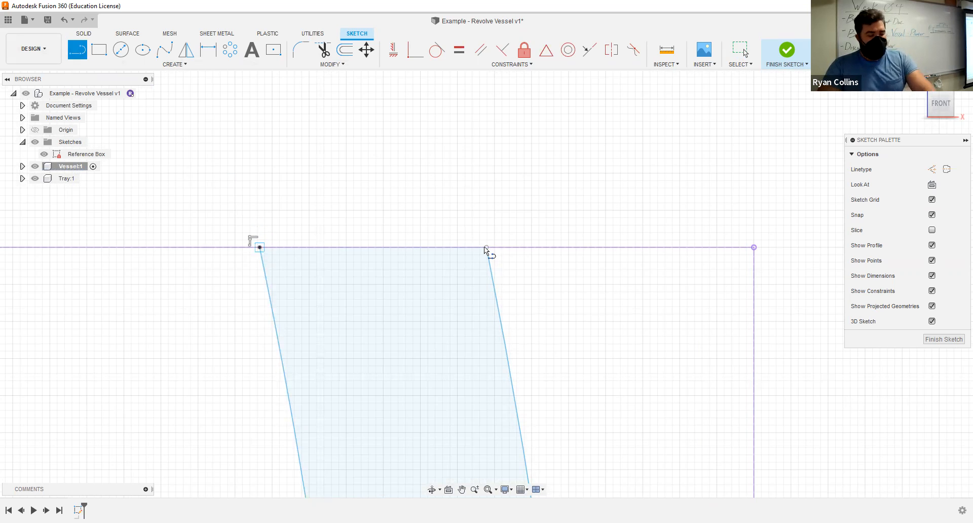
{"action": "key", "text": "Escape"}
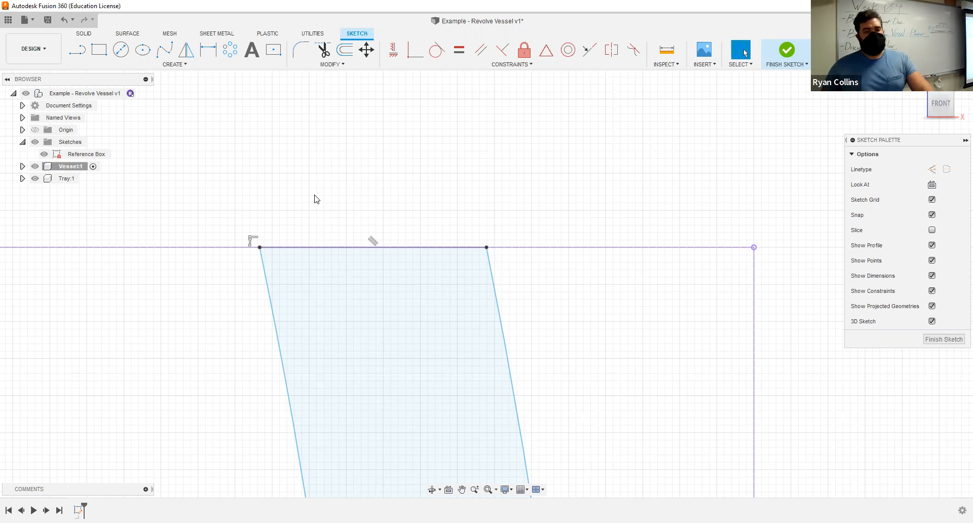
{"action": "left_click", "coordinate": [305, 248]}
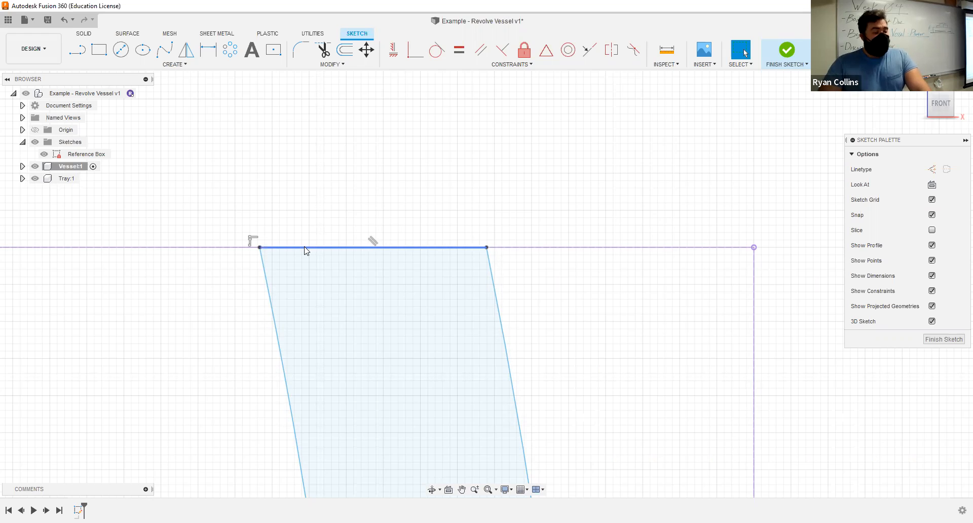
{"action": "left_click", "coordinate": [368, 214]}
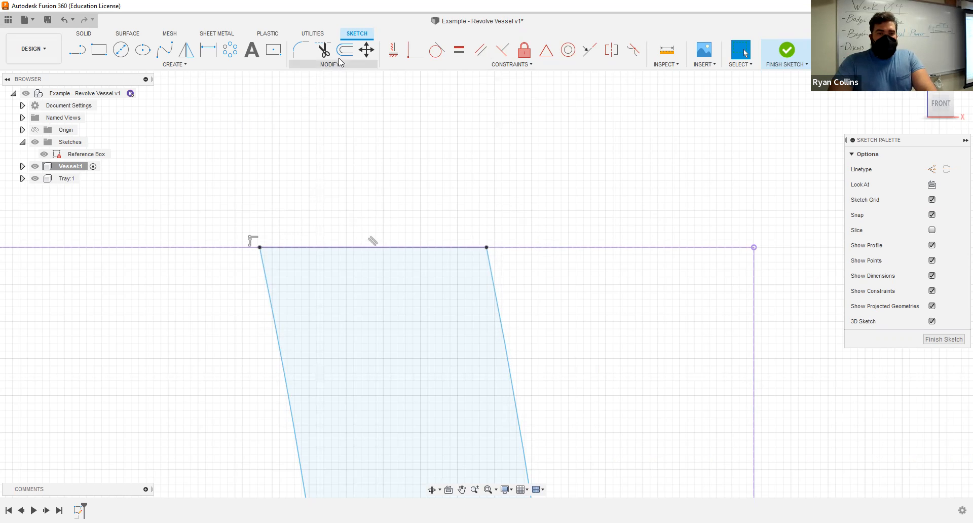
- Fillet both corners between the rim line and the two splines with a 1 mm radius
{"action": "left_click", "coordinate": [294, 54]}
{"action": "left_click", "coordinate": [264, 271]}
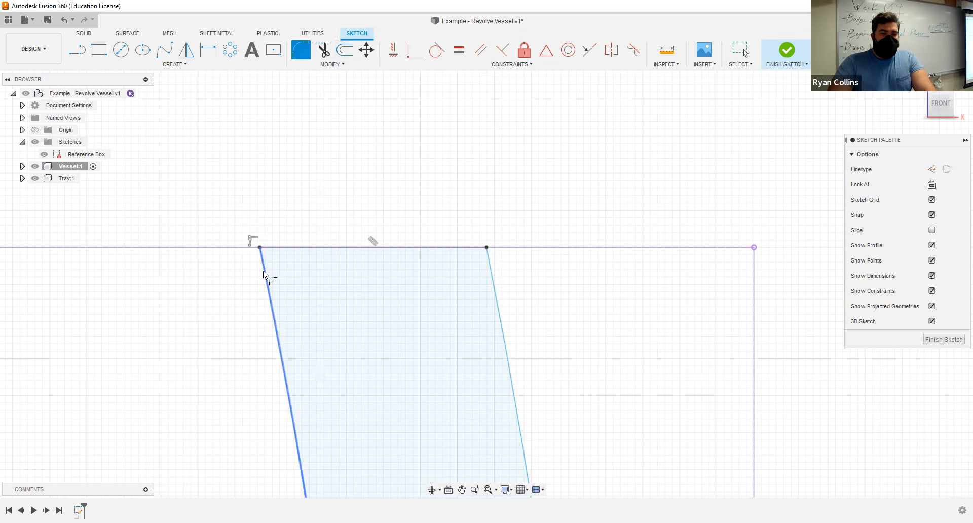
{"action": "left_click", "coordinate": [288, 248]}
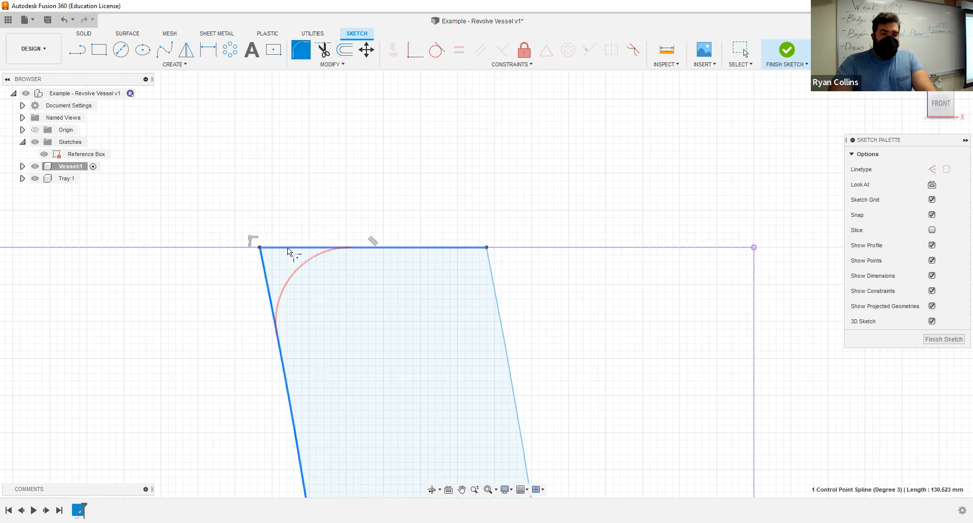
{"action": "left_click", "coordinate": [442, 247]}
{"action": "left_click", "coordinate": [494, 294]}
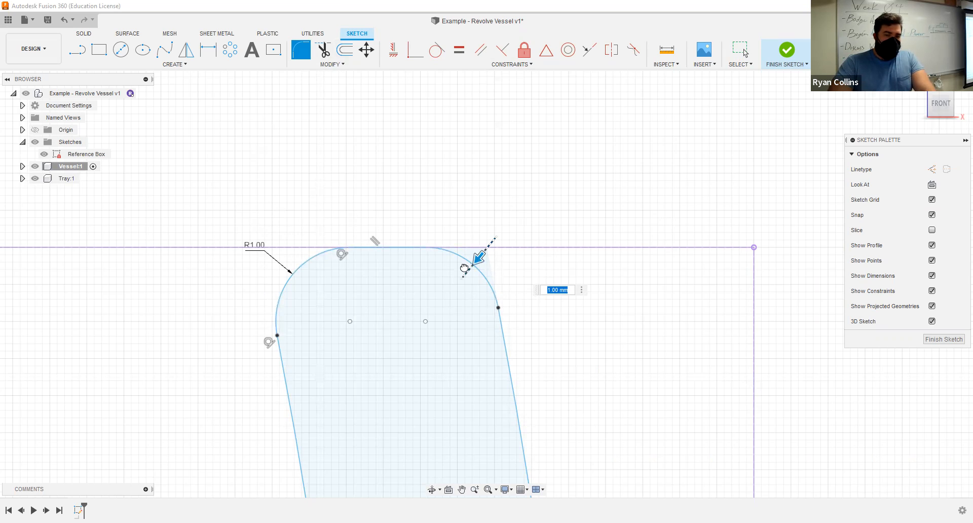
- Try to enlarge the radius of the rim fillets to 2 mm, then leave the Fillet command
{"action": "left_click_drag", "start_coordinate": [485, 246], "coordinate": [470, 267]}
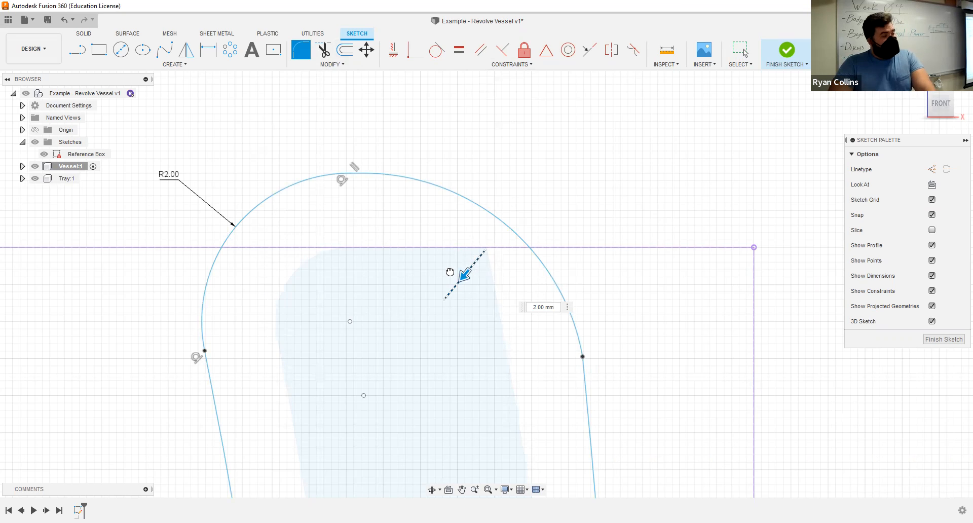
{"action": "scroll", "coordinate": [471, 375], "scroll_direction": "down", "scroll_amount": 5}
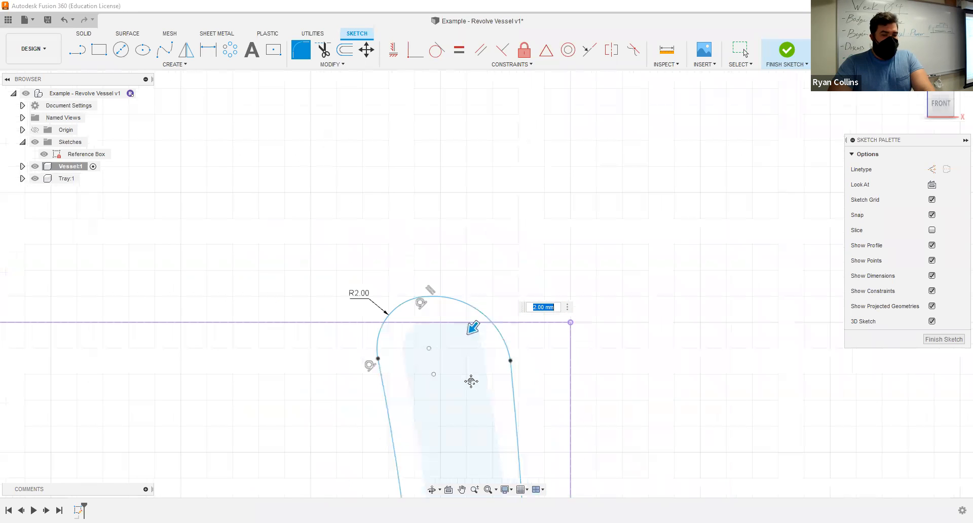
{"action": "middle_click_drag", "start_coordinate": [464, 433], "coordinate": [449, 316]}
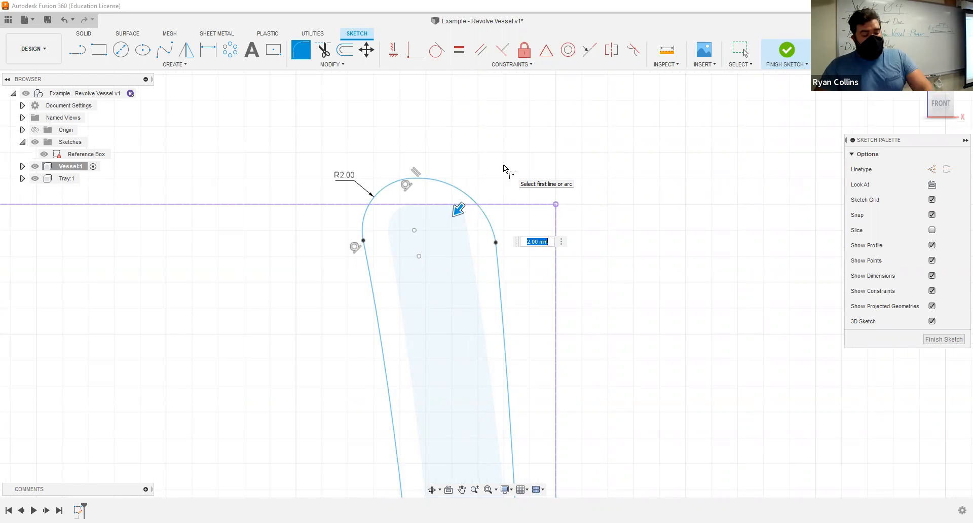
{"action": "key", "text": "Escape"}
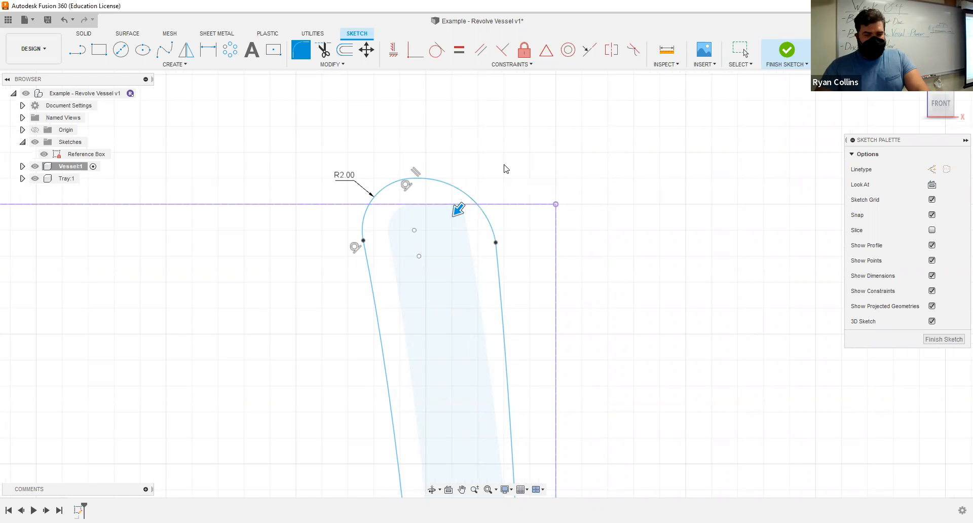